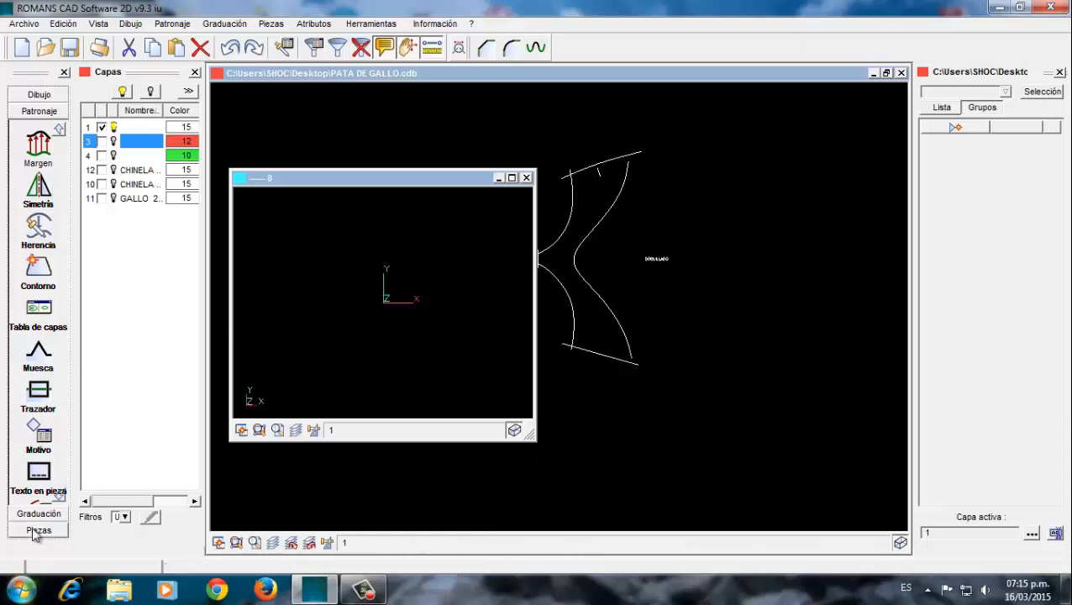
Generate the graded pieces for all listed sizes, 22 to 26, in the empty window 8 using the list values
click(38, 513)
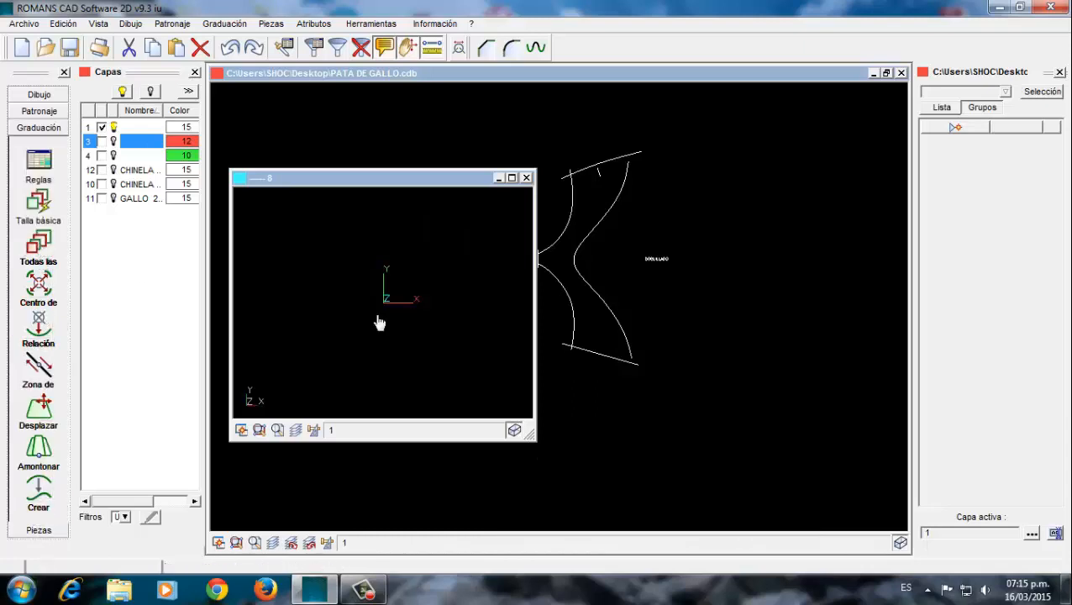
click(459, 304)
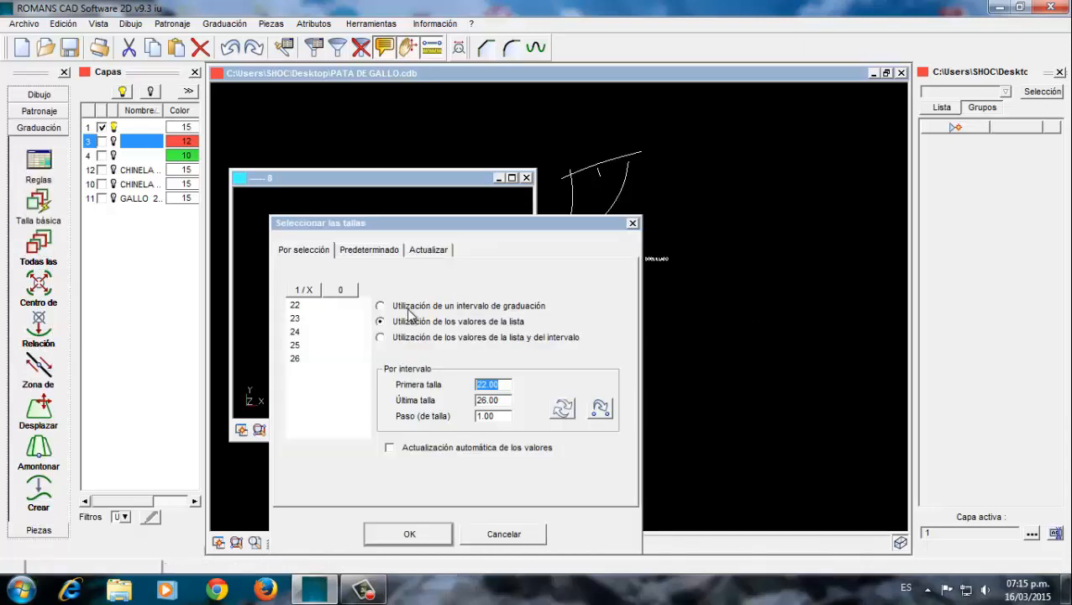
click(309, 291)
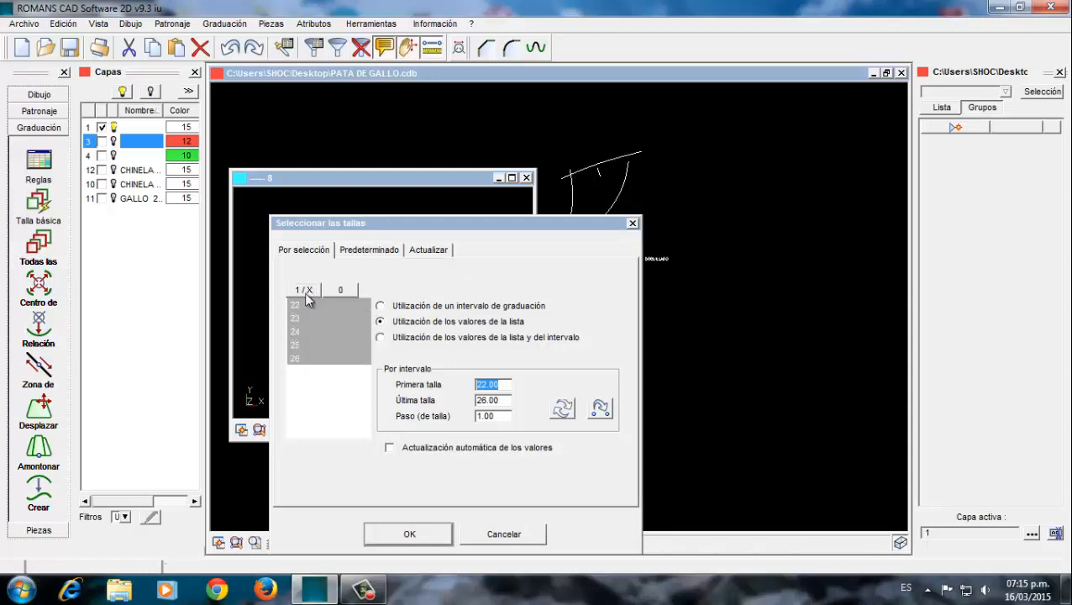
click(424, 537)
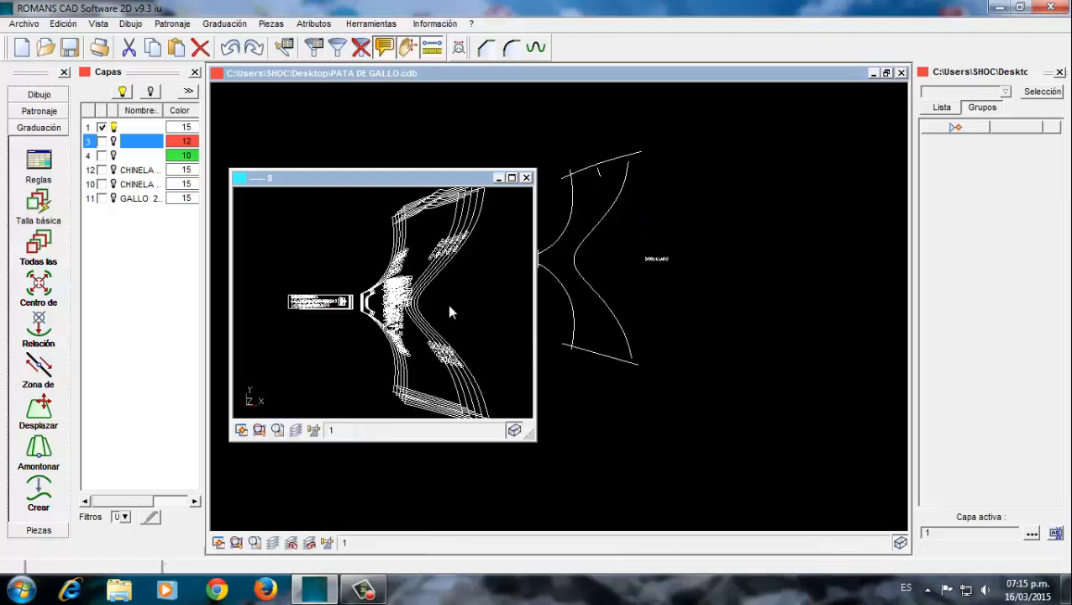
Create a new empty drawing window next to the graded pieces
key(w)
key(Return)
mouse_move(476, 153)
mouse_down()
mouse_move(852, 461)
mouse_move(888, 501)
mouse_up()
Place the graded pieces into A4 Ver frames in window 9, with 2.00 mm piece and support distances
click(42, 531)
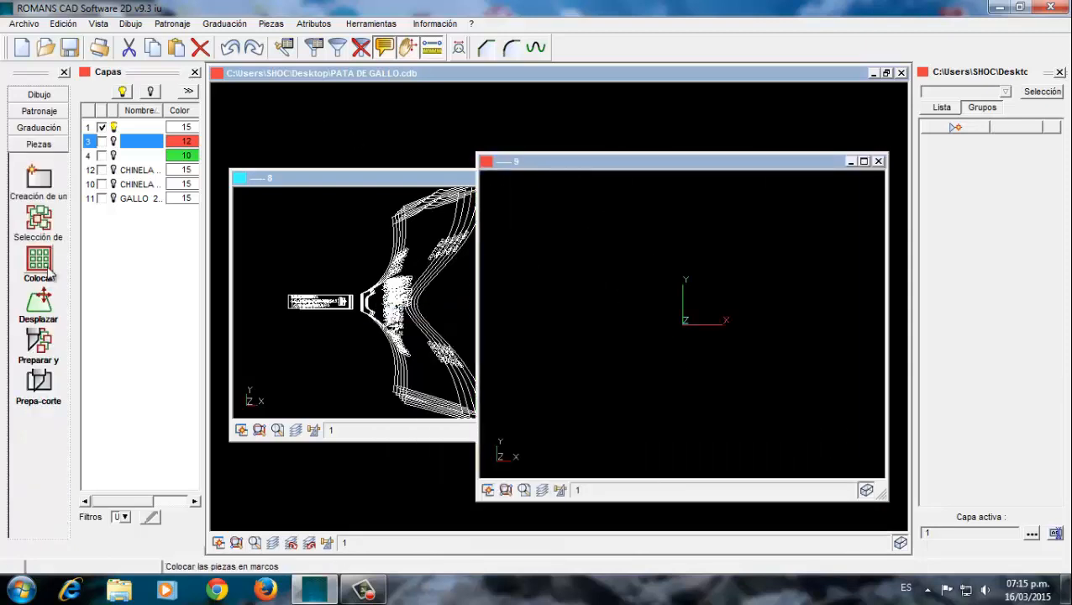
click(49, 259)
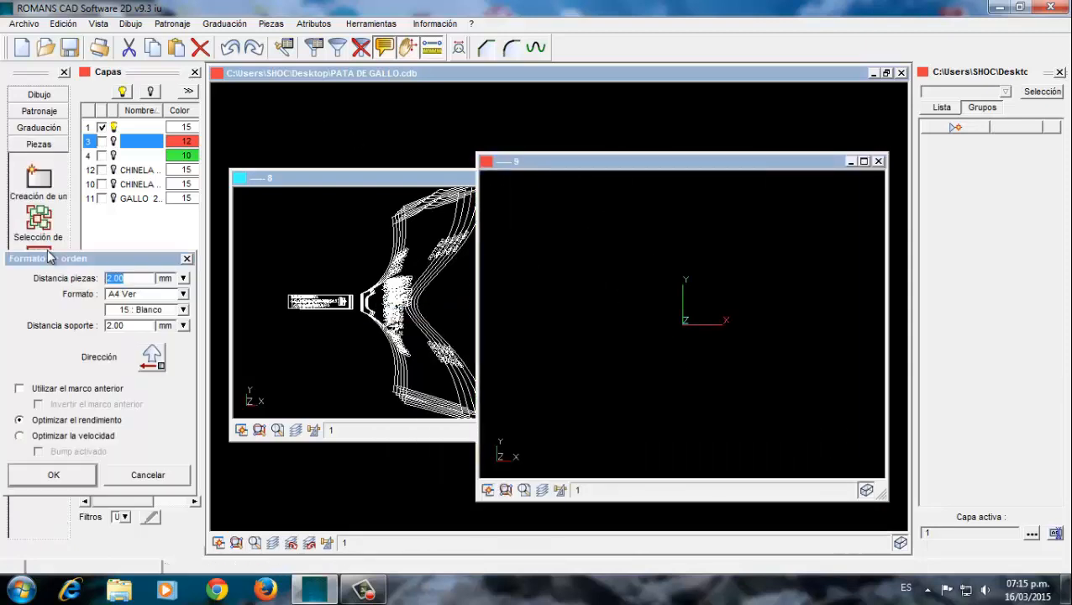
click(183, 294)
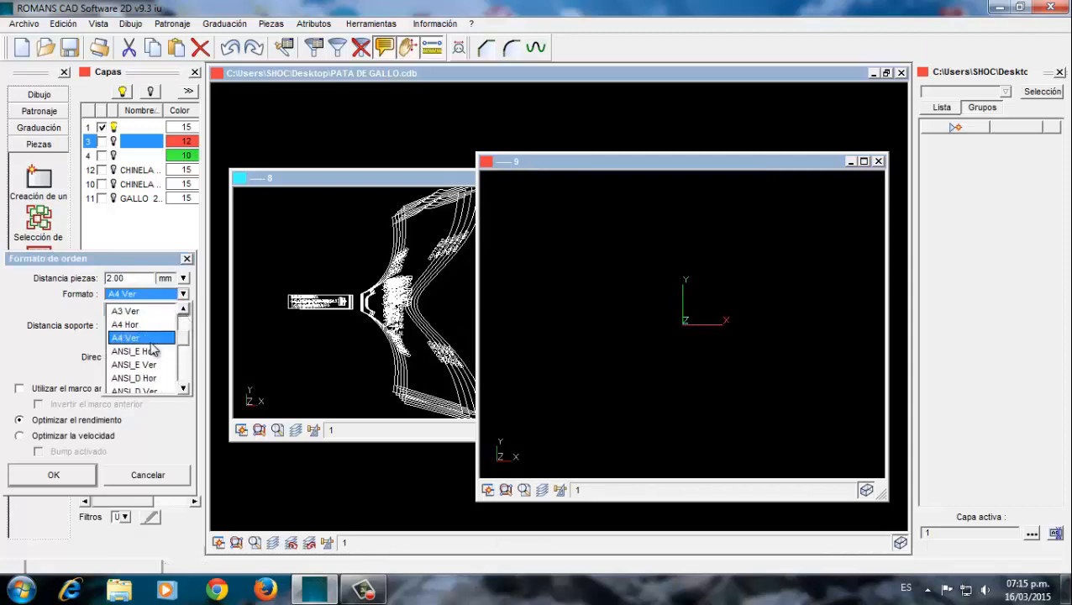
click(150, 341)
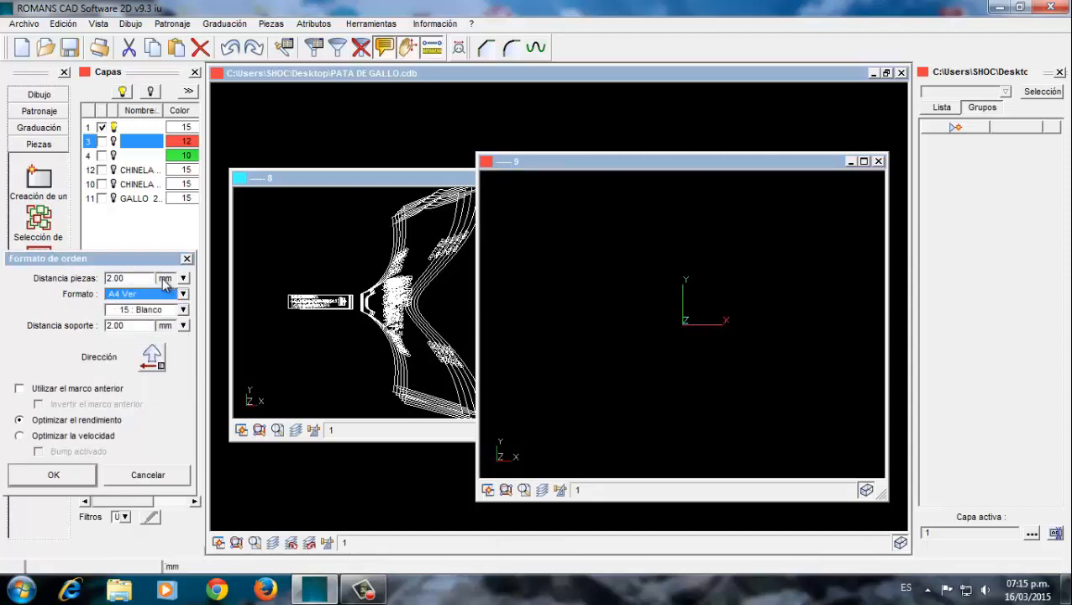
click(55, 472)
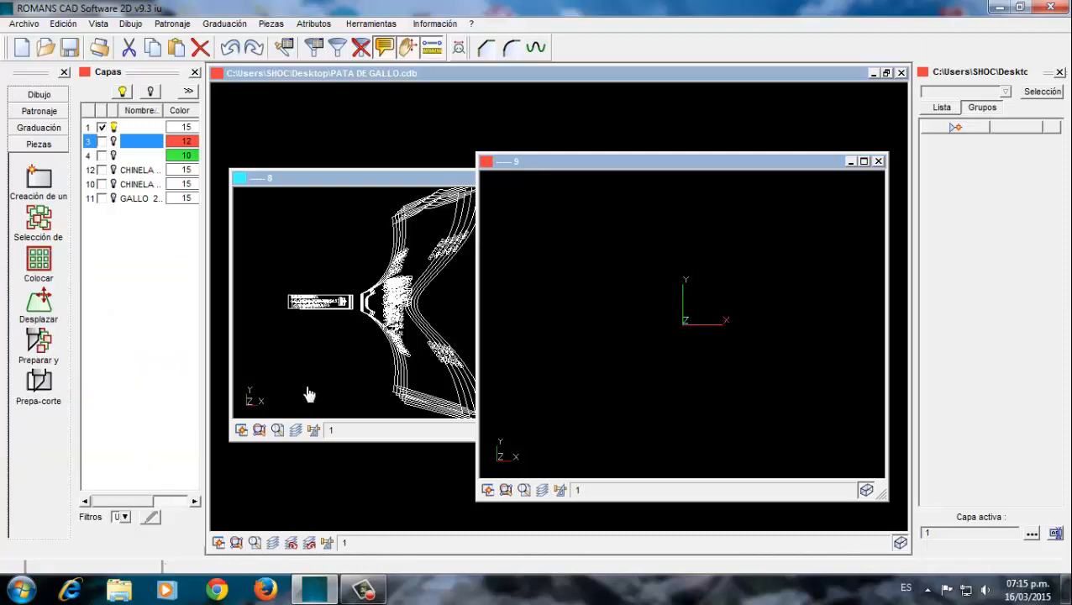
click(372, 319)
click(563, 312)
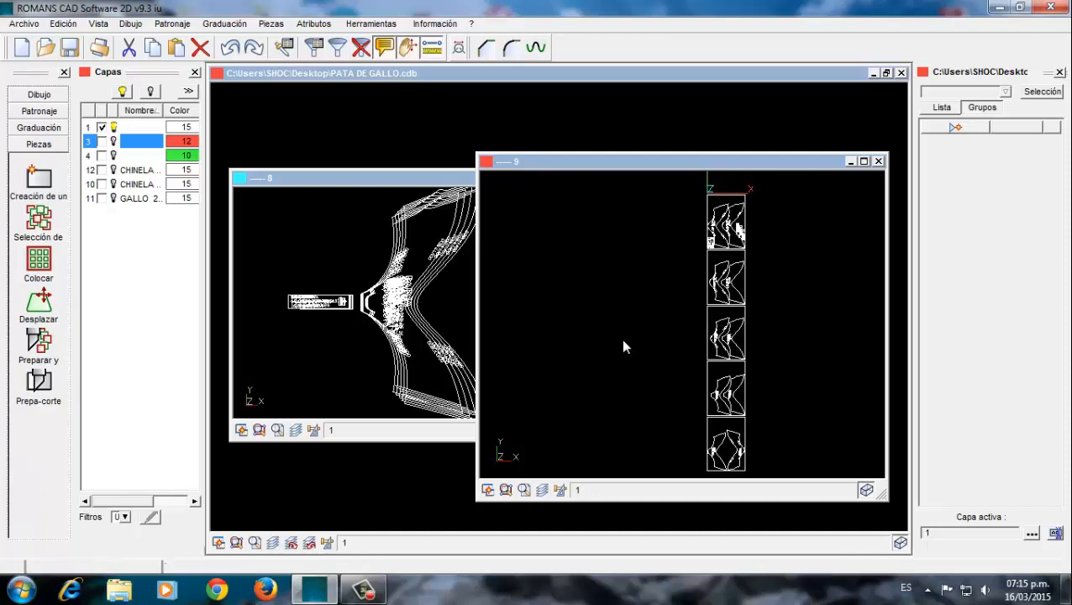
key(ctrl+p)
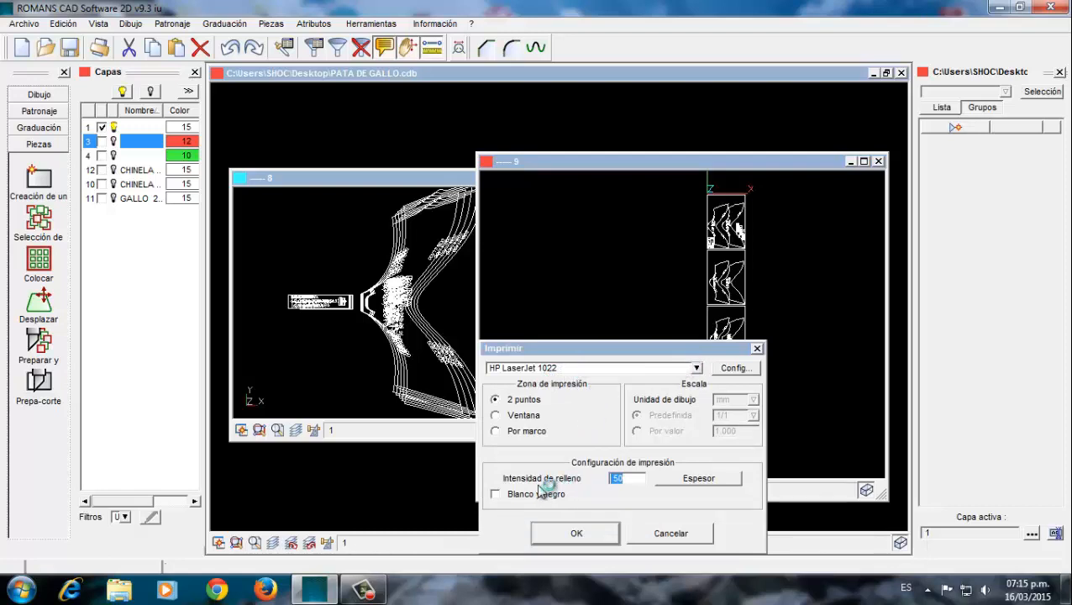
click(593, 536)
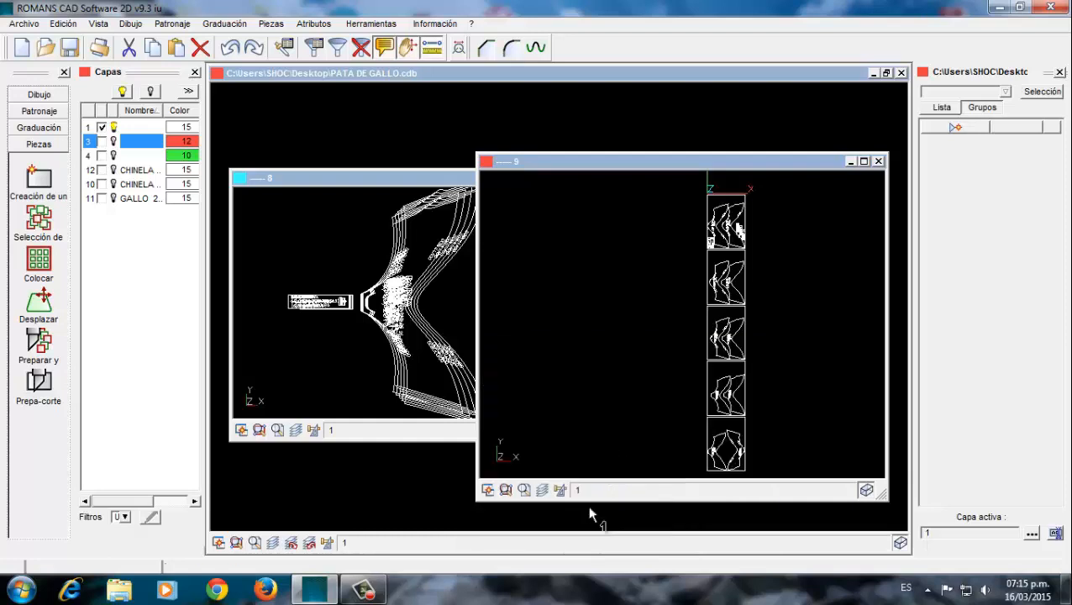
right_click(589, 371)
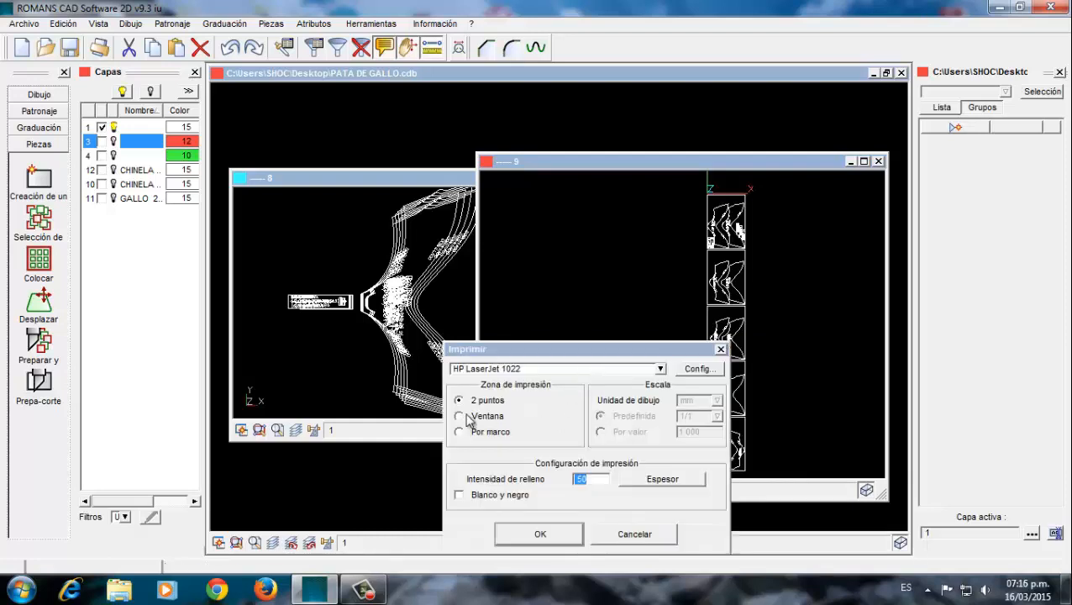
Set up a Por marco print at 1/1 scale and compare its print frame with the A4 pages
click(458, 432)
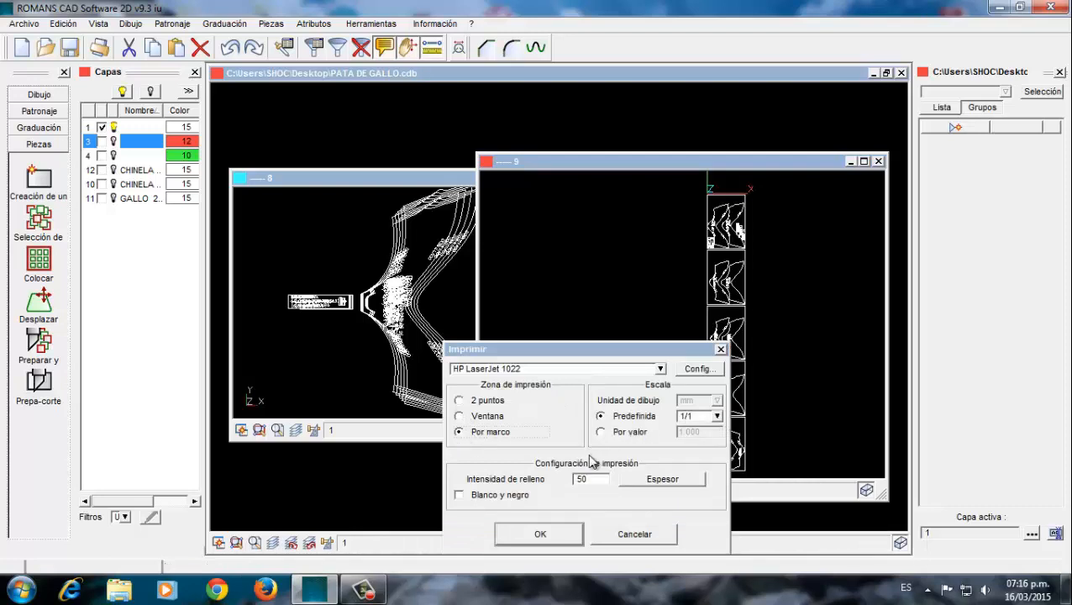
click(540, 534)
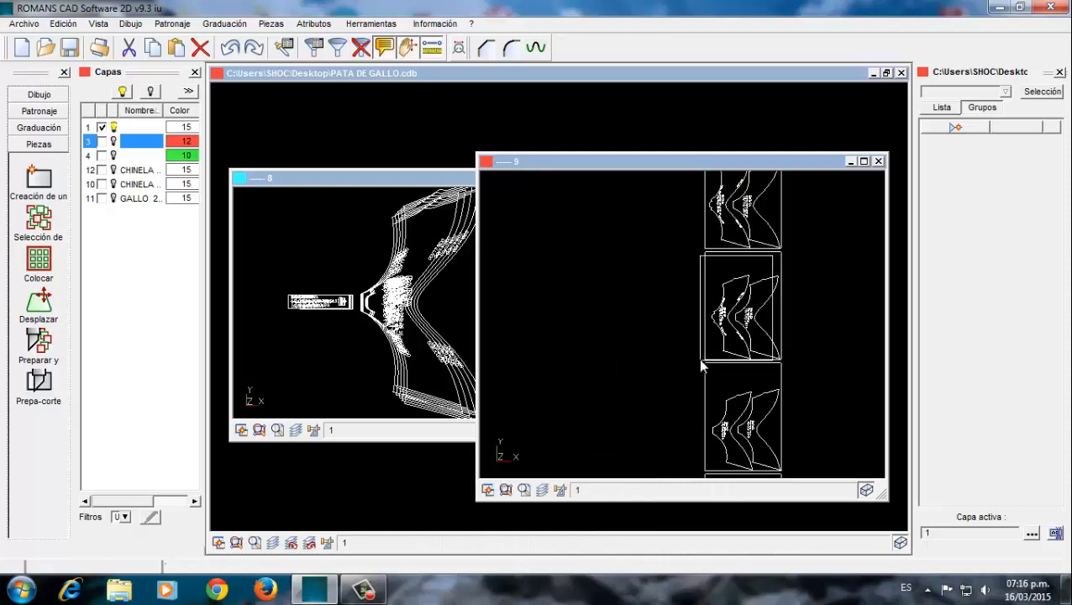
scroll(601, 358, down, 2)
scroll(637, 416, up, 4)
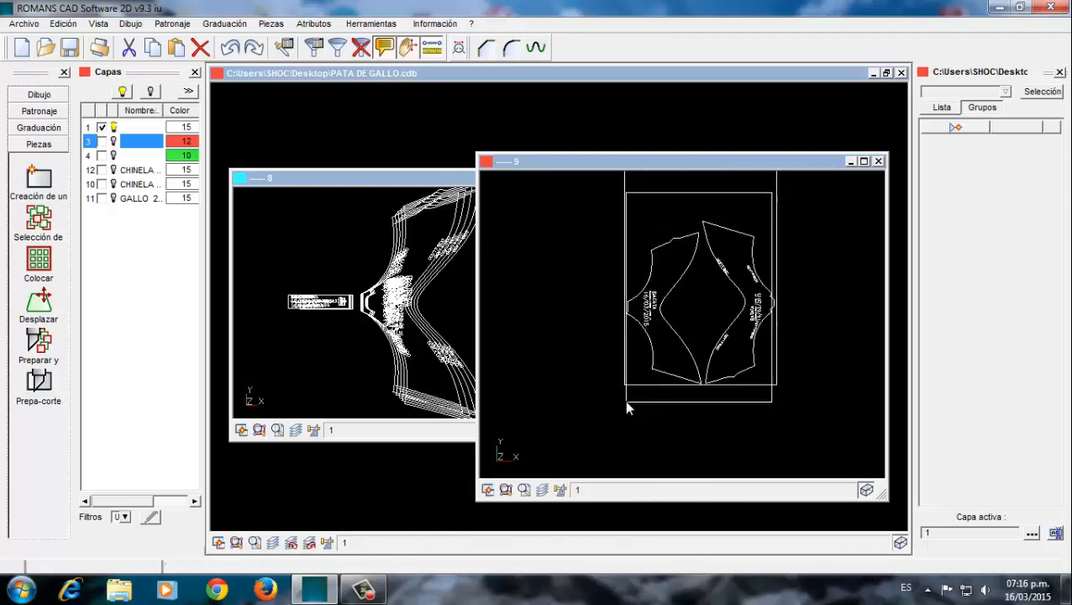
scroll(624, 399, down, 3)
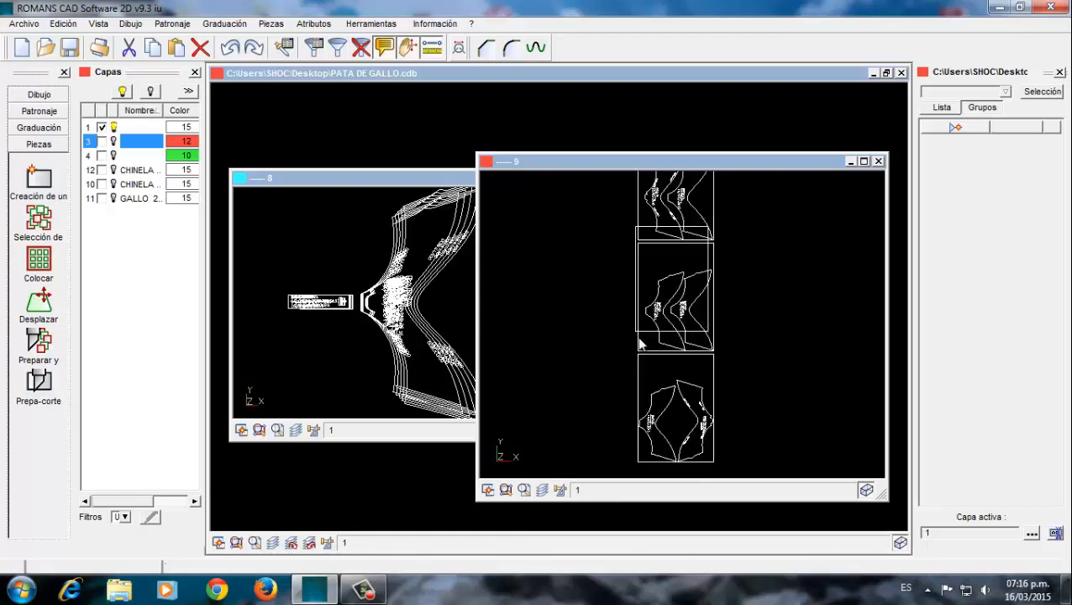
scroll(658, 365, up, 2)
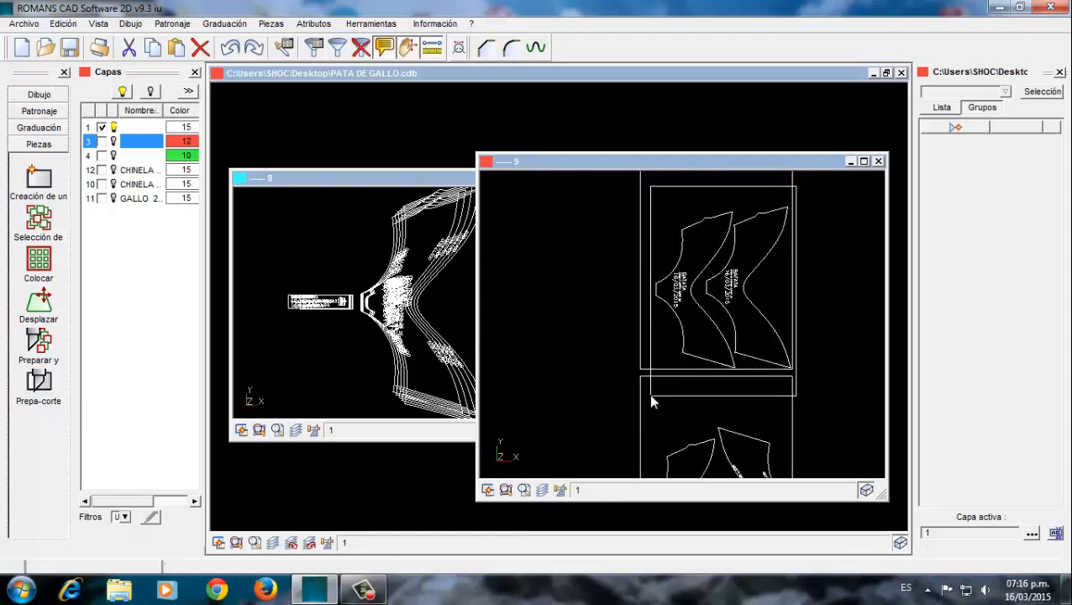
scroll(647, 397, down, 3)
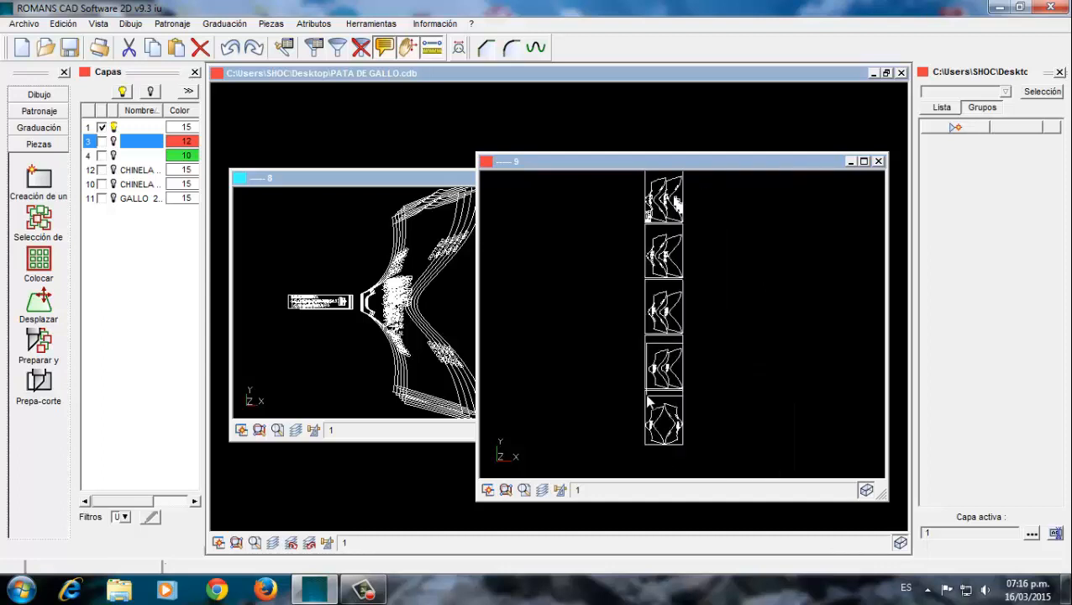
scroll(646, 319, up, 2)
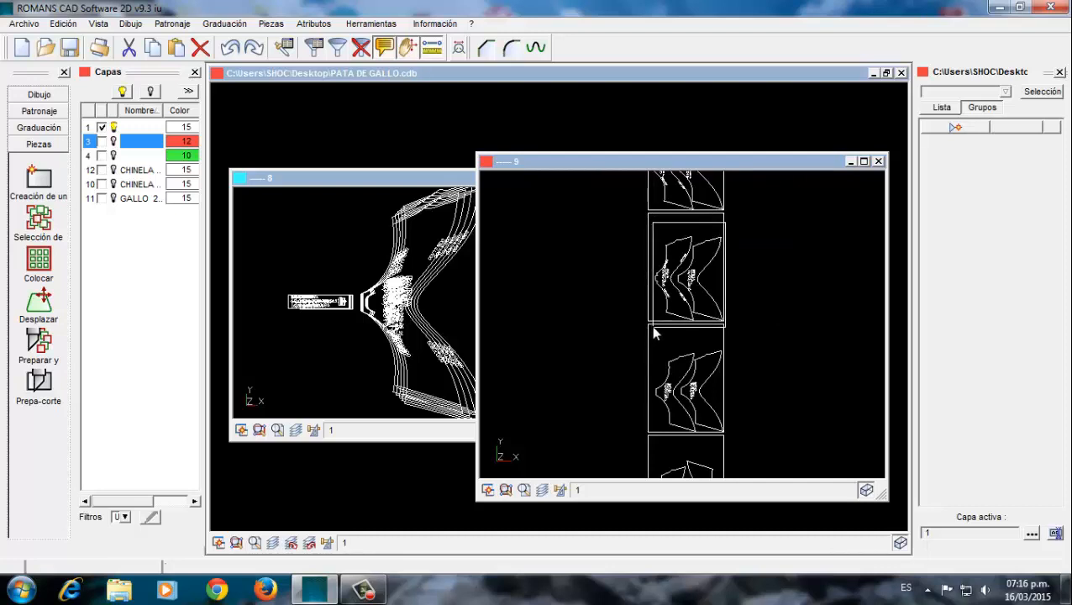
scroll(652, 334, down, 2)
scroll(645, 290, up, 2)
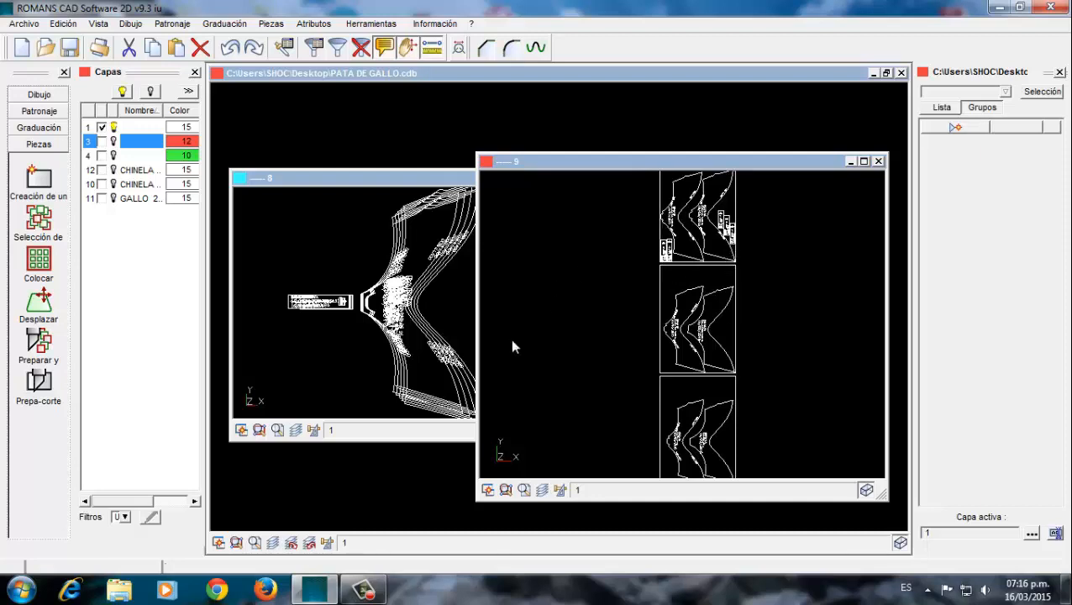
Move two of the small label pieces from the first A4 page to the second and third pages
click(38, 304)
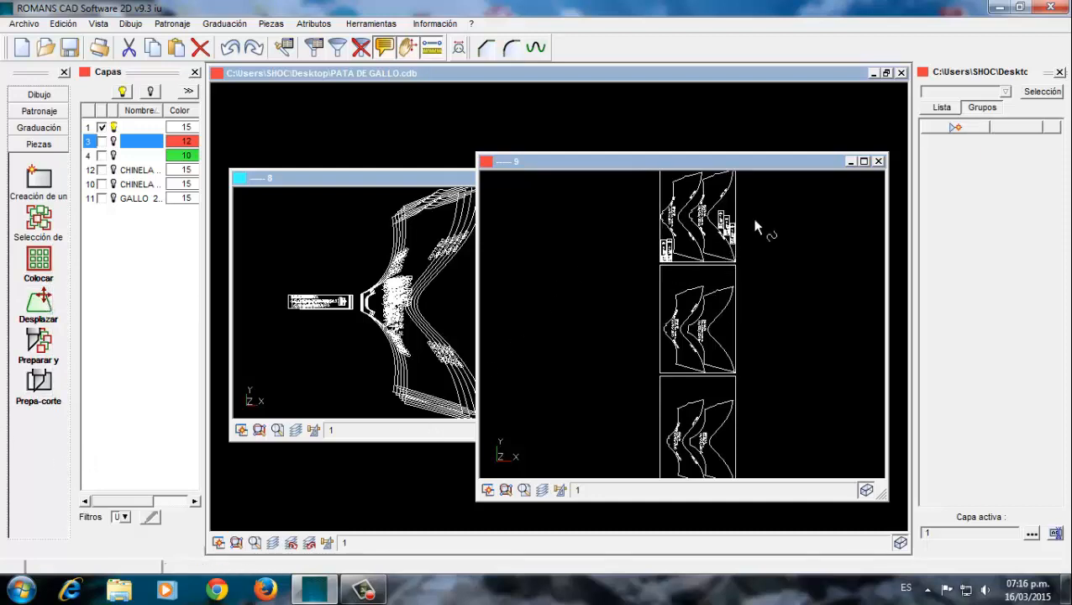
scroll(696, 229, up, 2)
scroll(713, 220, up, 1)
scroll(718, 235, down, 3)
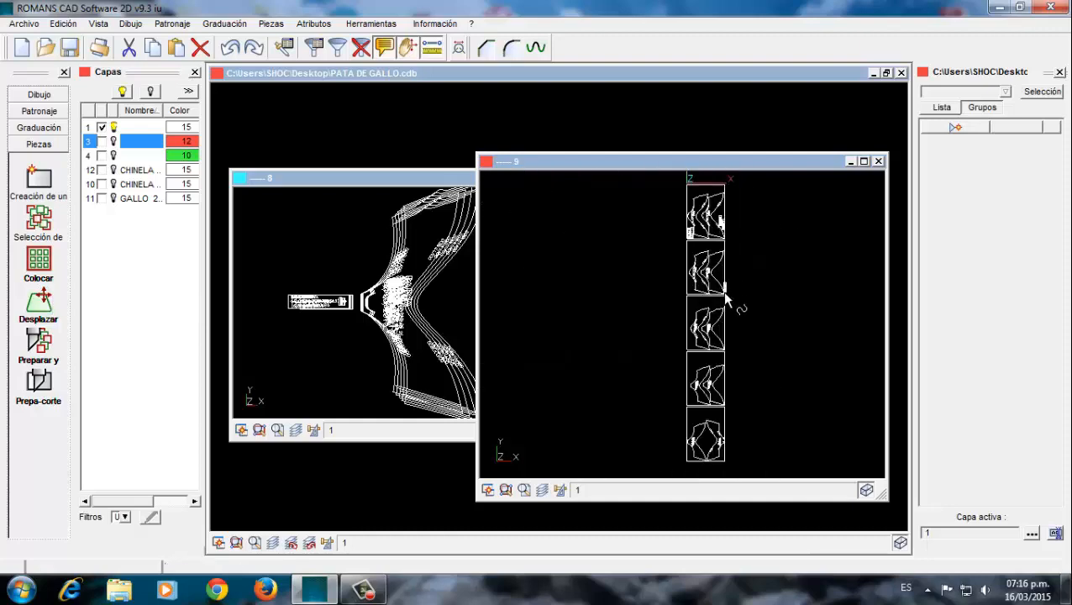
scroll(730, 383, up, 2)
scroll(716, 361, down, 2)
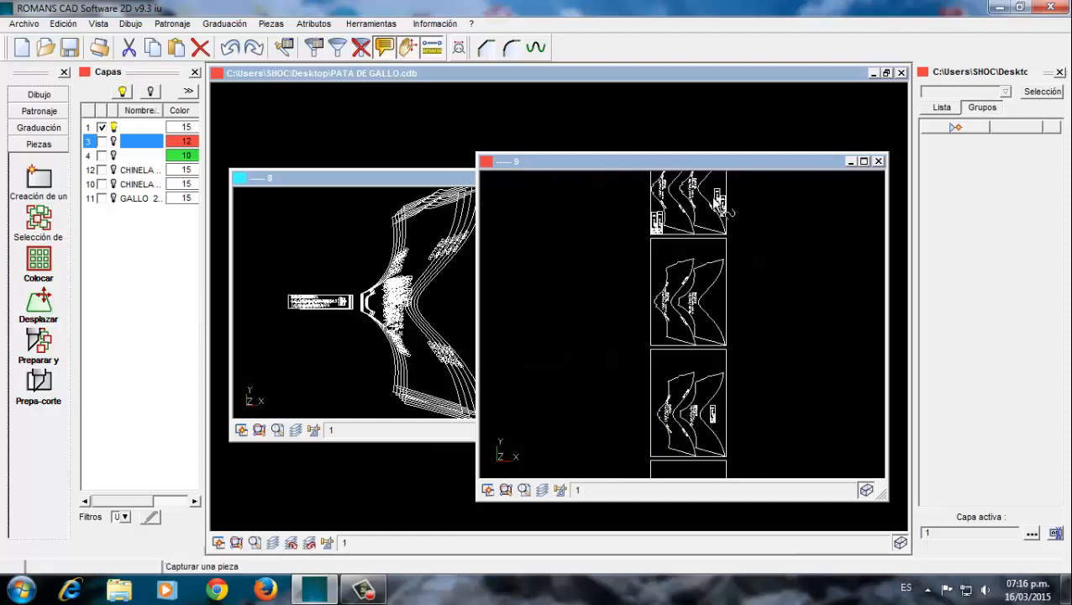
scroll(716, 331, up, 2)
scroll(697, 294, down, 3)
scroll(672, 252, up, 1)
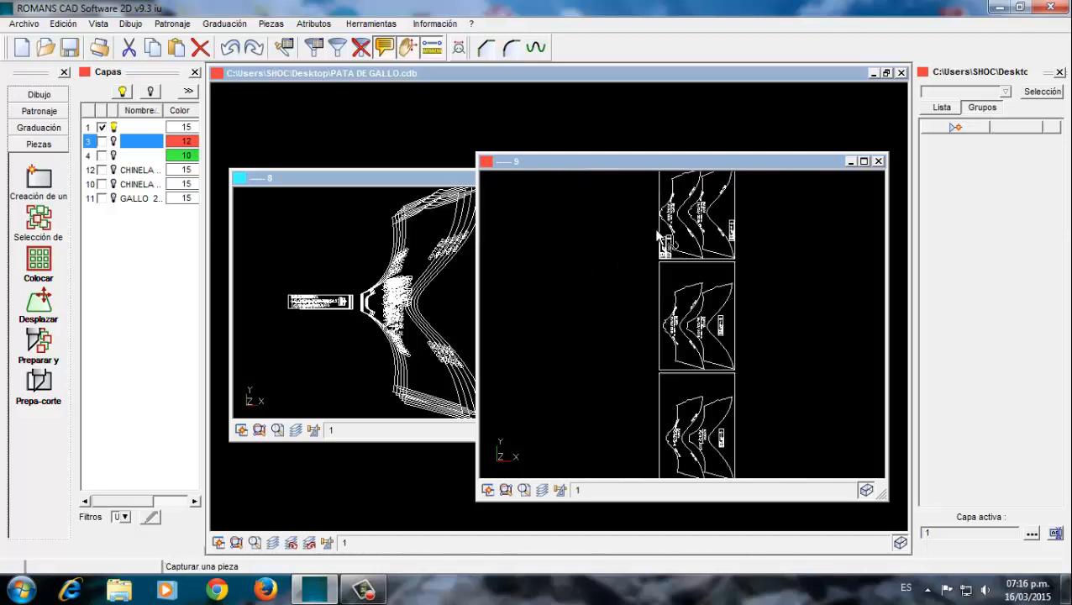
Move further small label pieces from the first page to the fourth and fifth A4 pages
scroll(669, 254, down, 1)
scroll(702, 403, up, 2)
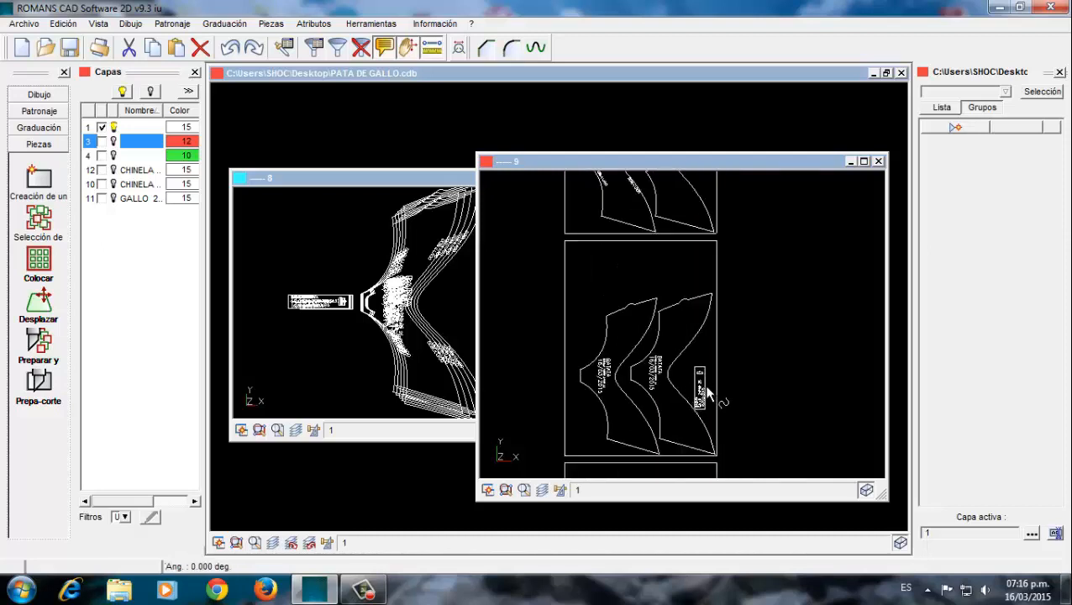
scroll(703, 372, down, 2)
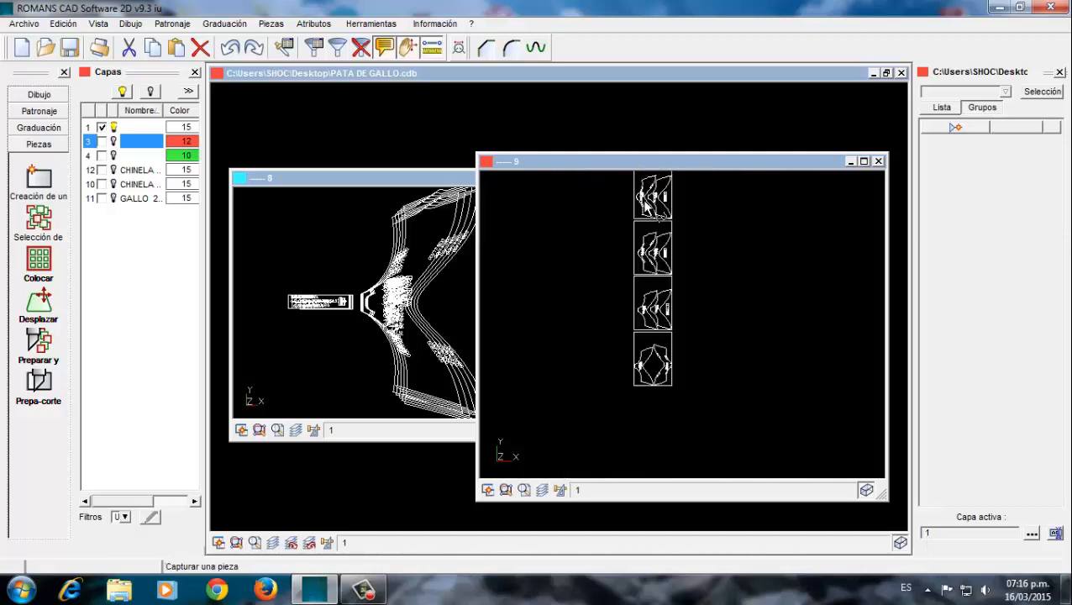
scroll(642, 205, up, 2)
scroll(641, 202, down, 2)
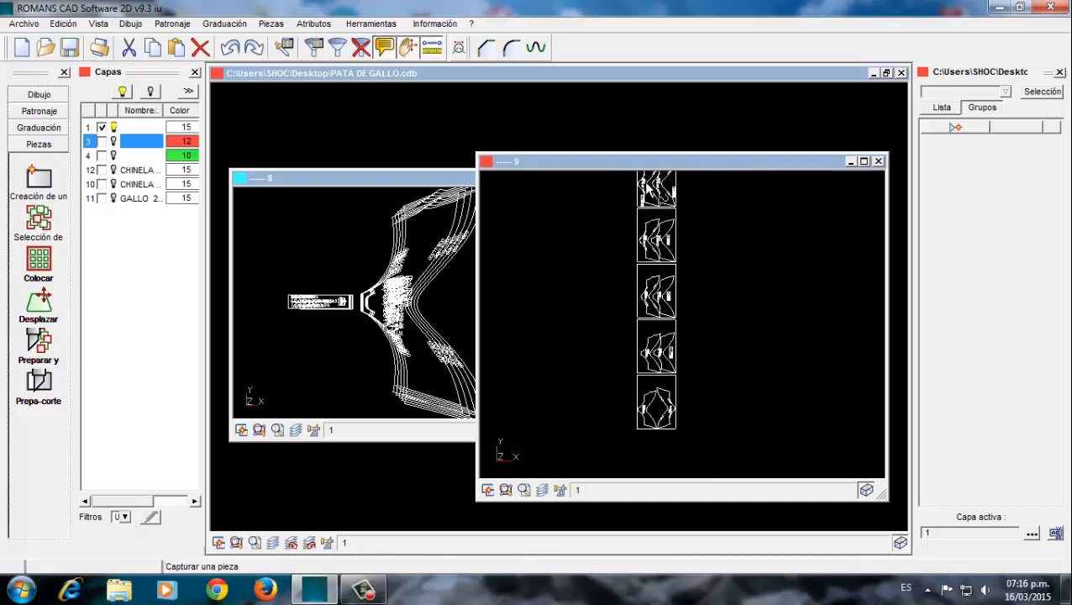
scroll(637, 228, up, 2)
scroll(637, 228, down, 2)
scroll(666, 344, up, 3)
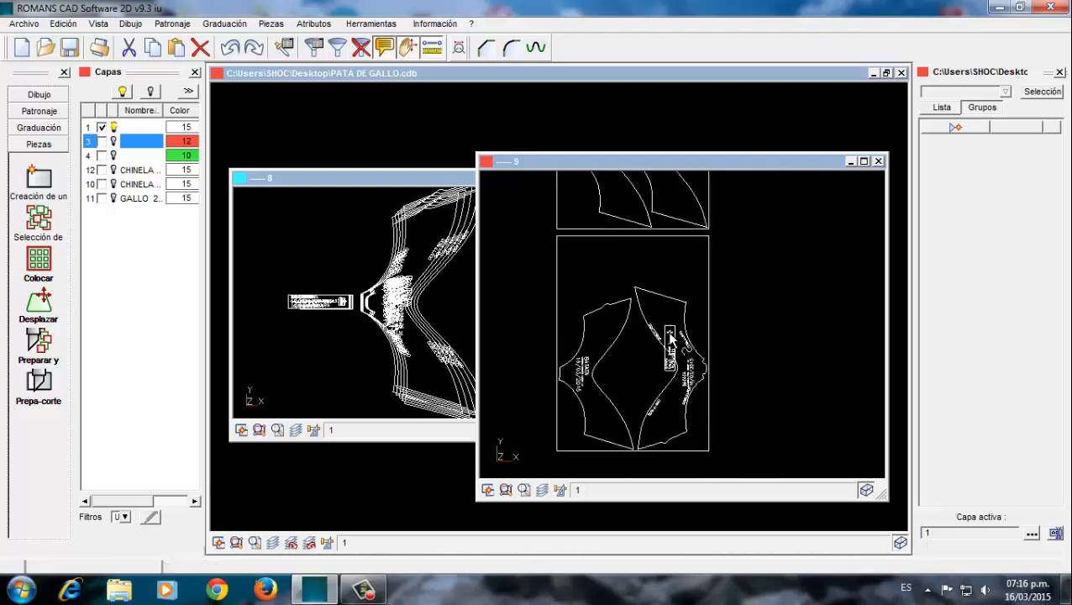
Rearrange the last A4 page: rotate the outer piece, nest it against the other, and place the label in the freed space
drag(666, 344, 736, 366)
drag(574, 370, 573, 321)
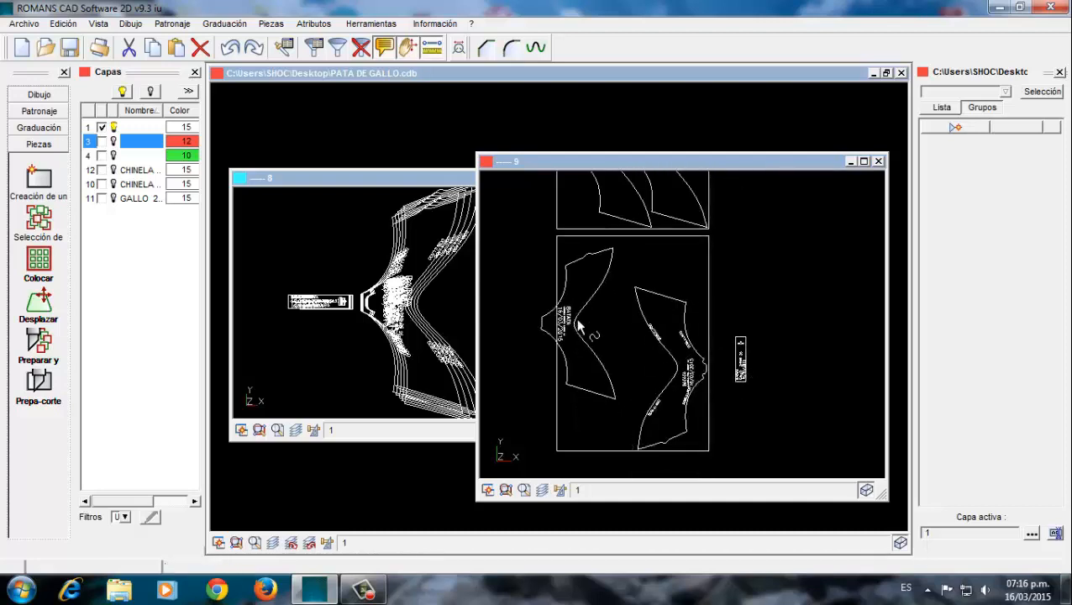
right_click(577, 319)
click(620, 362)
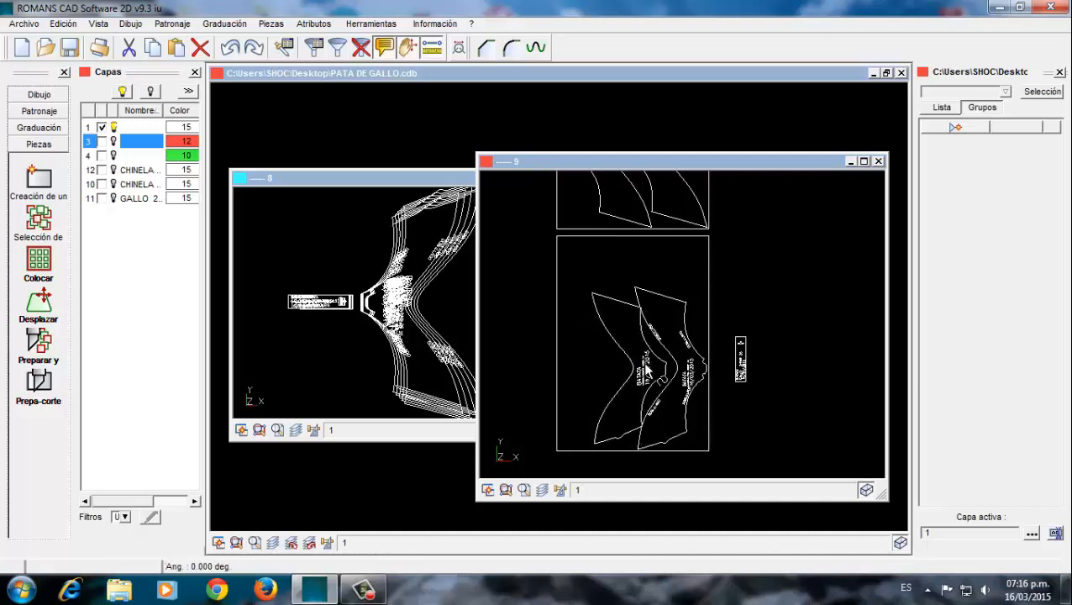
click(642, 367)
click(745, 370)
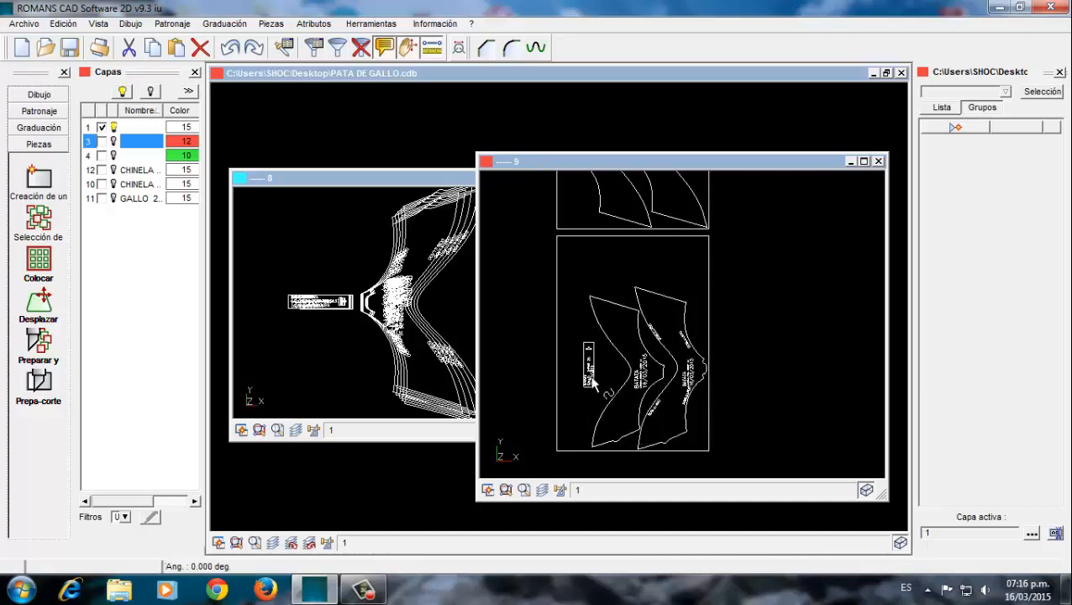
click(599, 380)
Review how the pieces and labels are arranged on each A4 page
scroll(633, 351, down, 2)
scroll(633, 286, up, 2)
scroll(651, 361, down, 2)
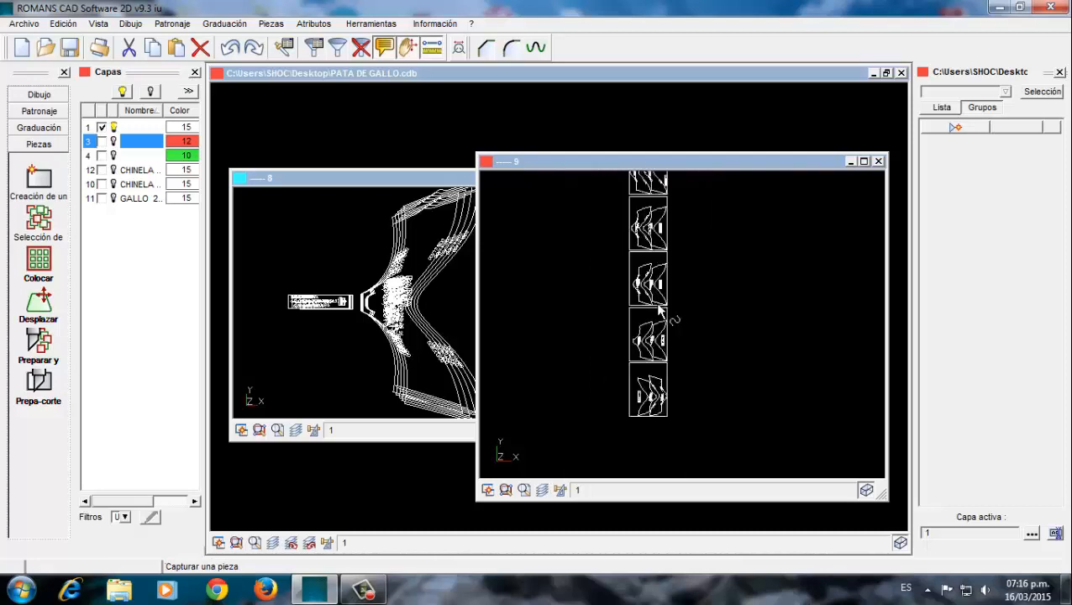
scroll(653, 264, up, 2)
scroll(653, 269, down, 2)
scroll(663, 335, up, 2)
scroll(659, 285, down, 2)
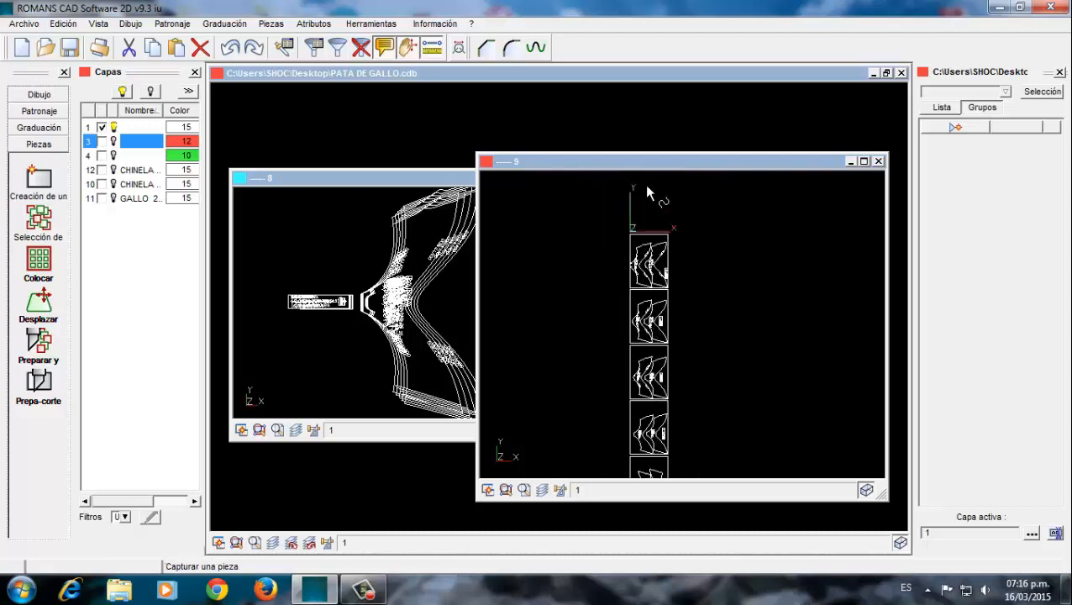
scroll(648, 366, up, 1)
scroll(648, 366, up, 2)
scroll(600, 228, down, 1)
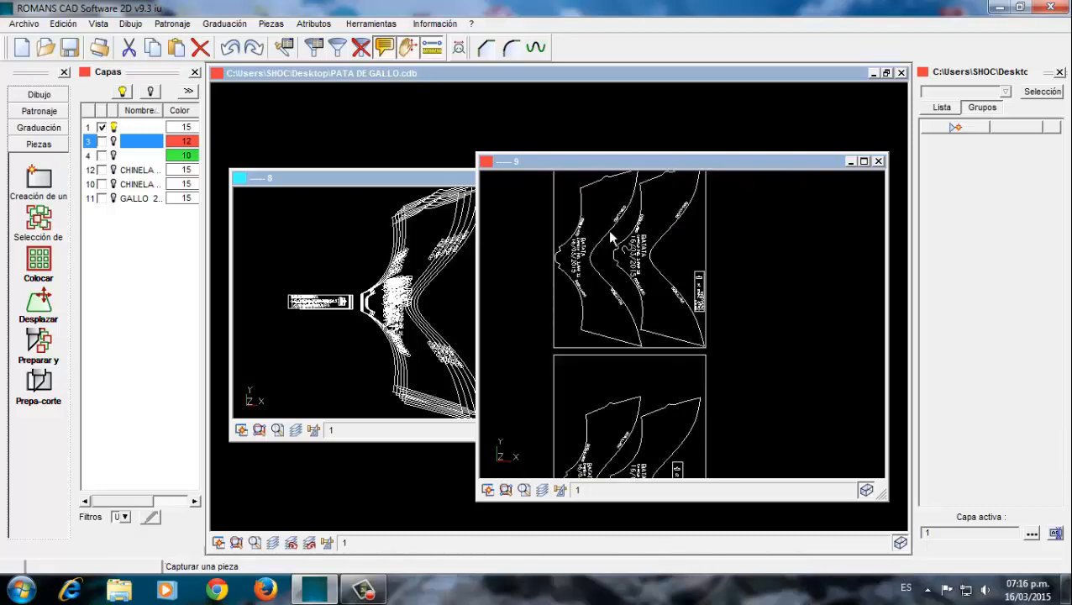
On the first A4 page, nest the inner piece slightly closer to the outer one and move the label into the outer piece's hollow
click(611, 240)
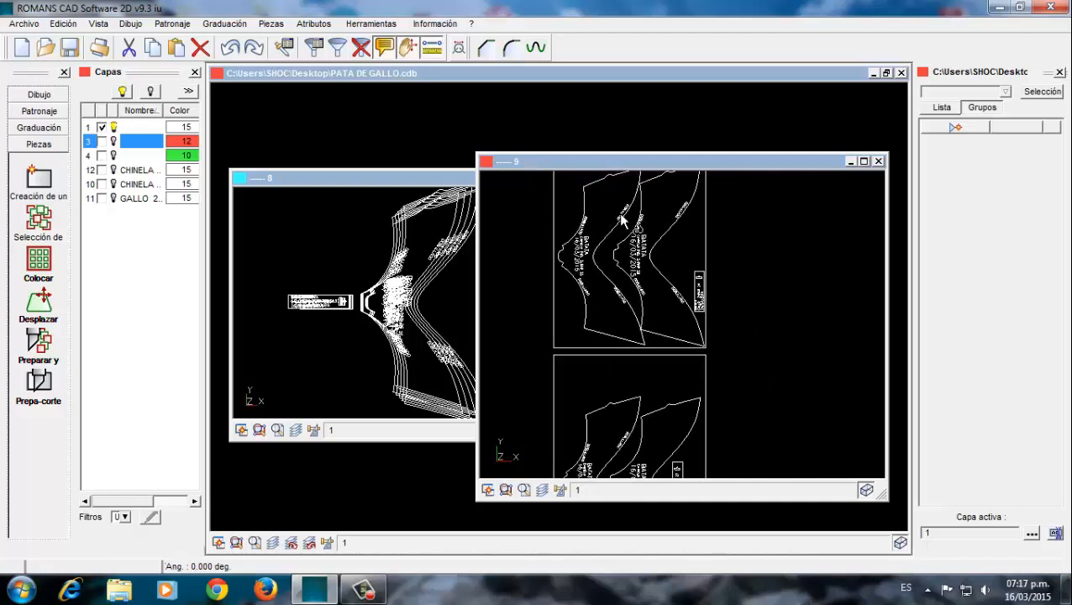
click(619, 220)
scroll(641, 330, up, 2)
scroll(702, 271, down, 2)
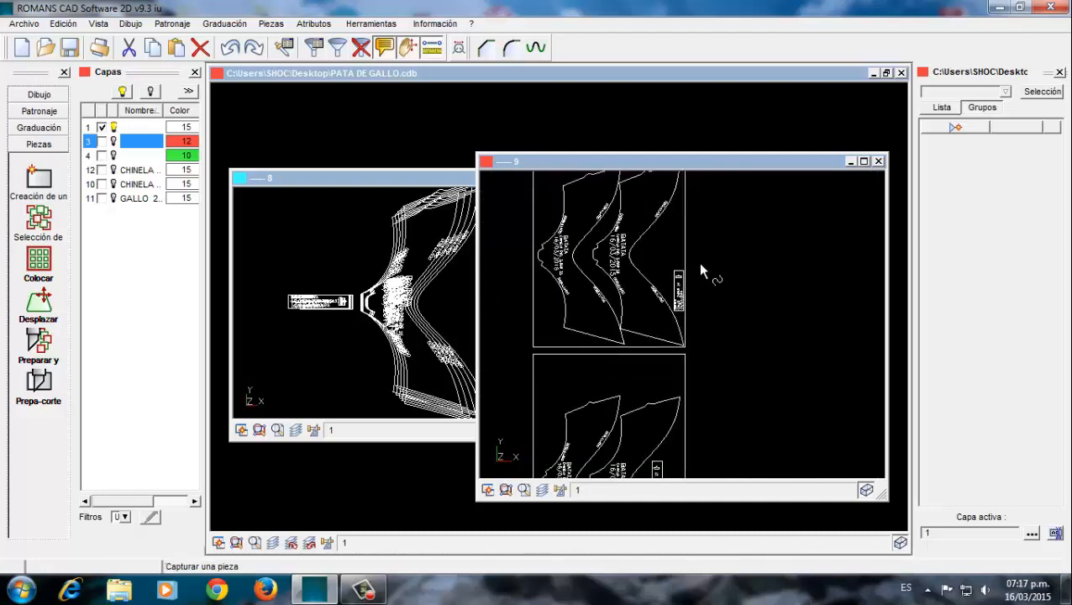
scroll(674, 266, up, 1)
click(681, 303)
click(642, 241)
scroll(649, 246, down, 2)
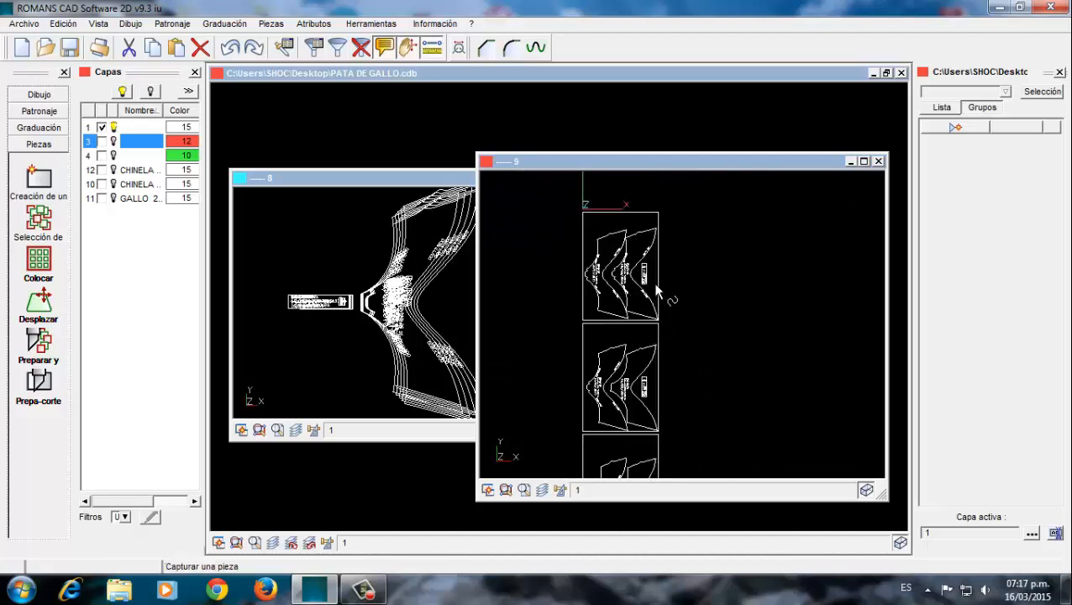
scroll(691, 219, down, 2)
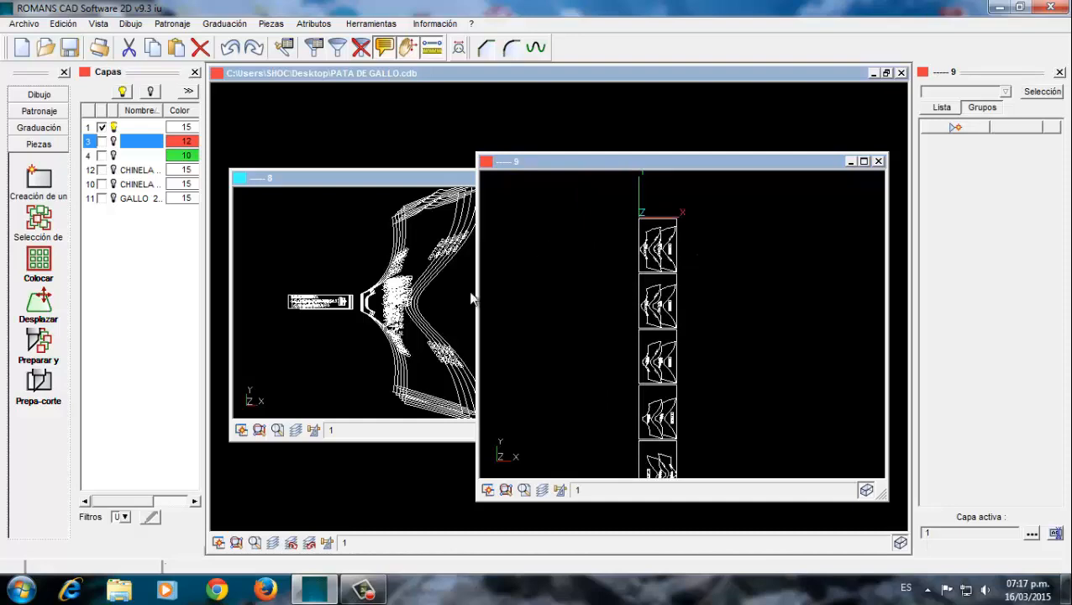
Save the A4 page layout on the desktop as PATA DE GALLO CORTE in binary .cdb format
key(ctrl+s)
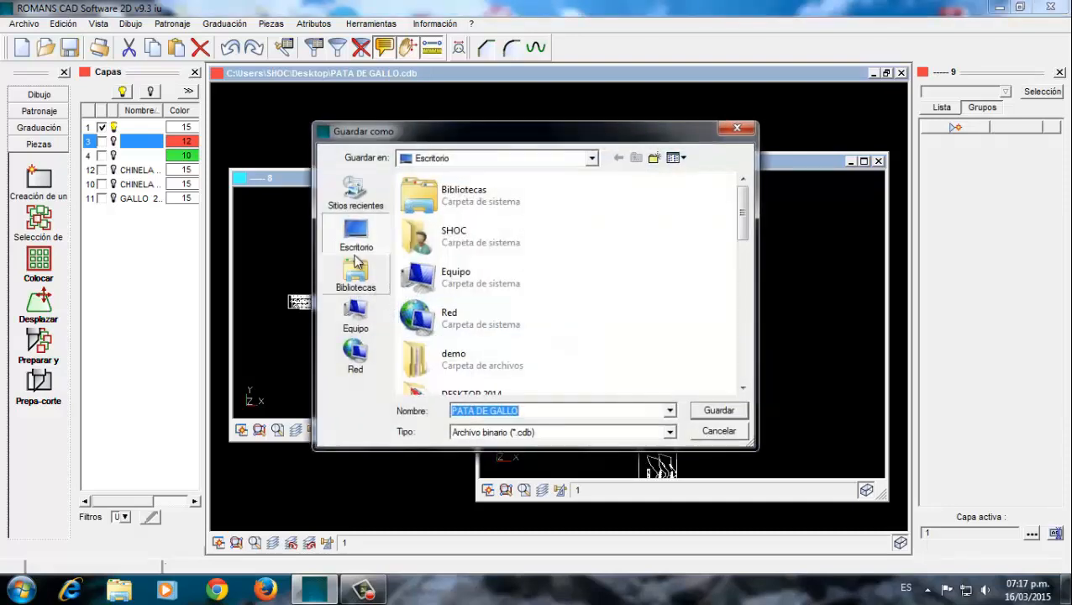
click(532, 412)
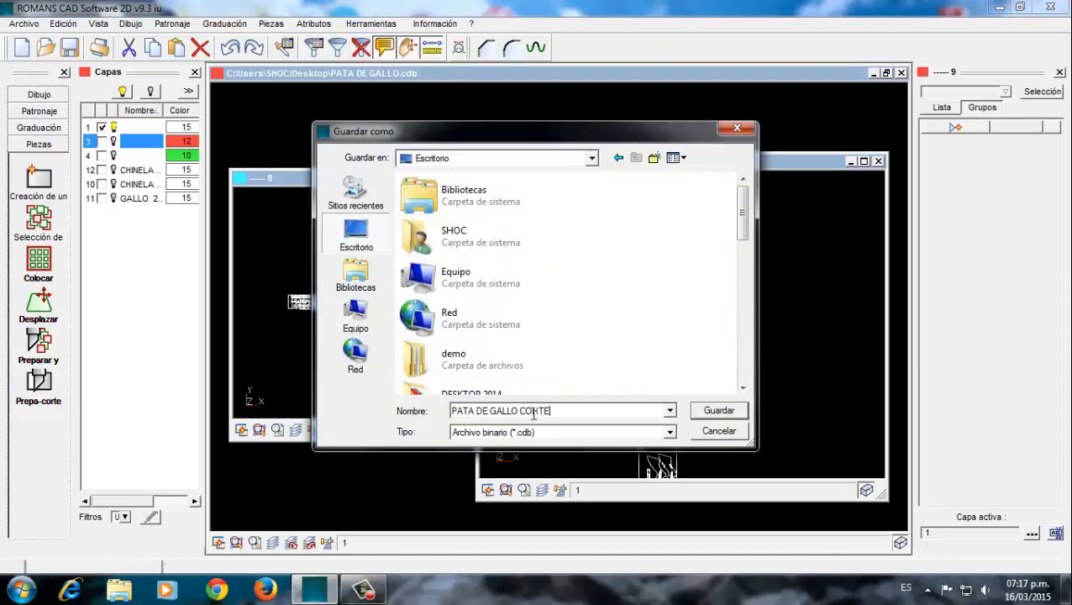
key(Return)
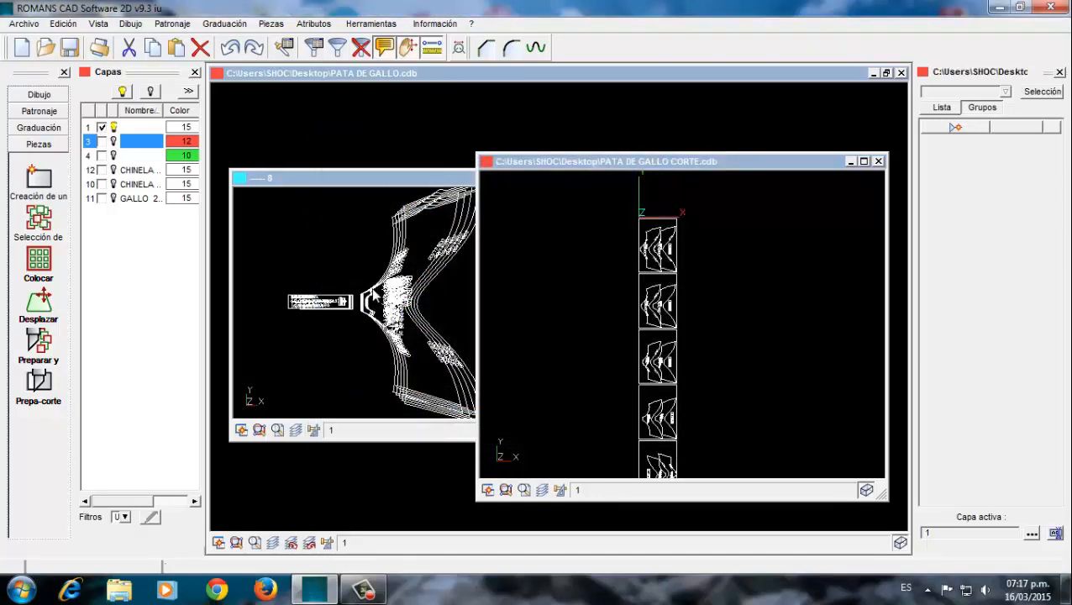
Close the graded-pieces window and the PATA DE GALLO CORTE layout, and fit the original pattern drawing in view
key(alt+F4)
click(550, 349)
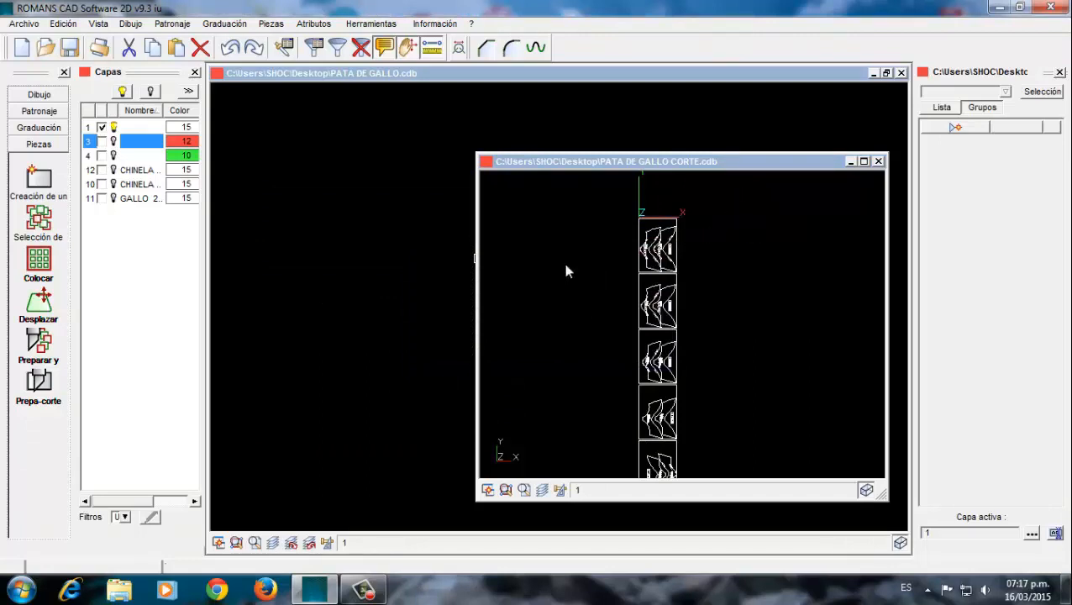
key(ctrl+F4)
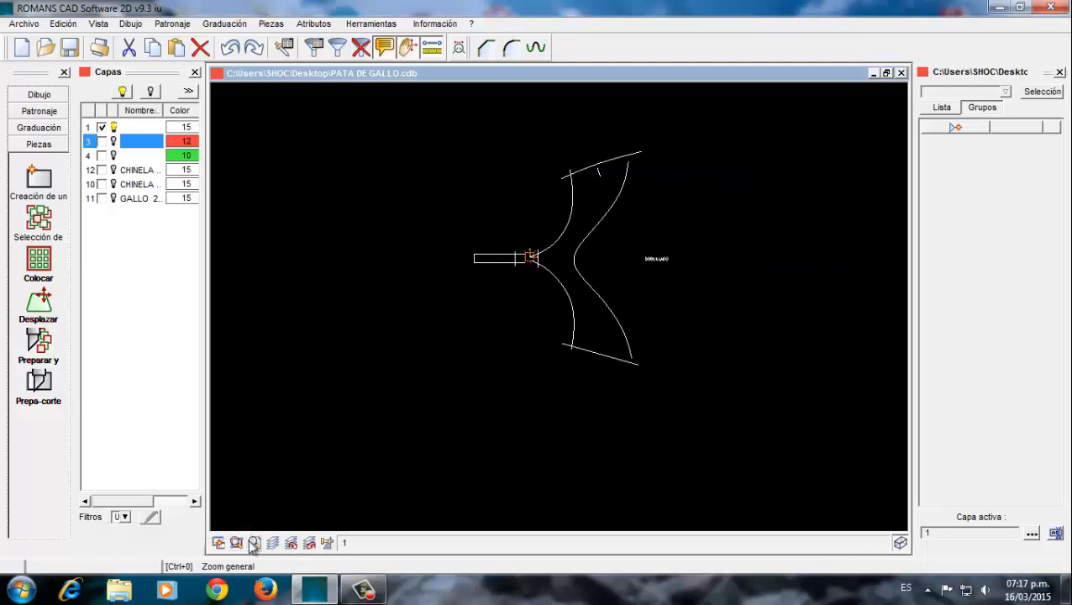
click(254, 543)
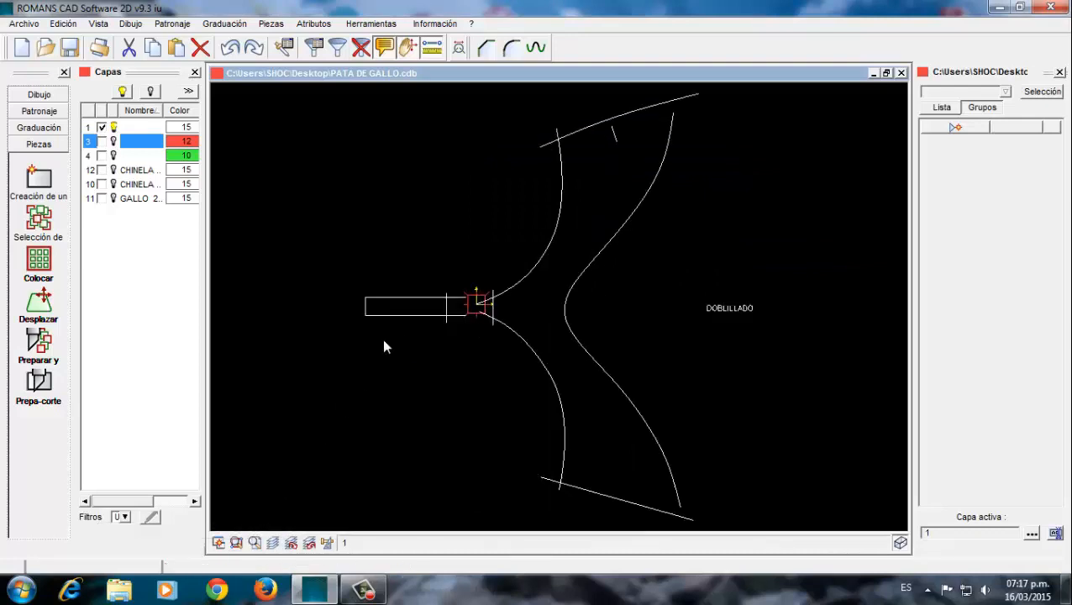
Reopen PATA DE GALLO CORTE.cdb from the desktop and check the name and size texts on its pieces
click(45, 47)
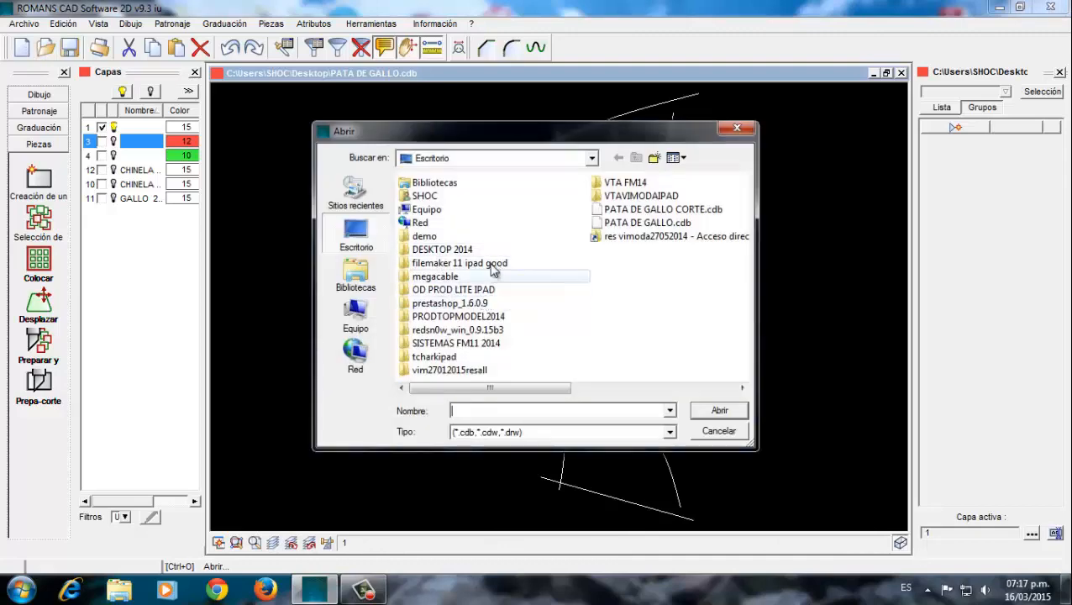
double_click(670, 211)
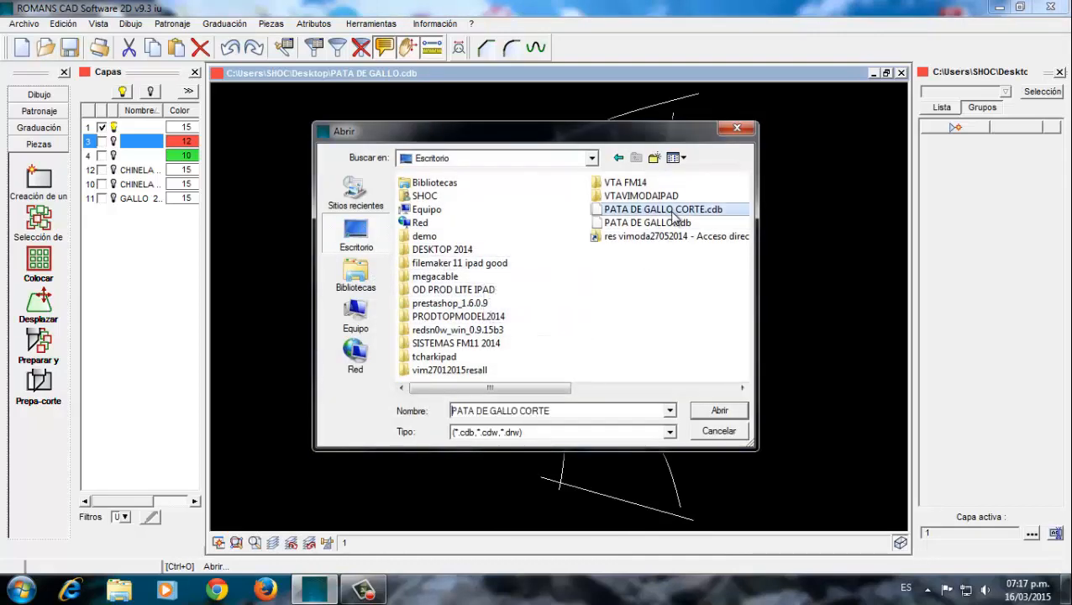
scroll(665, 362, up, 5)
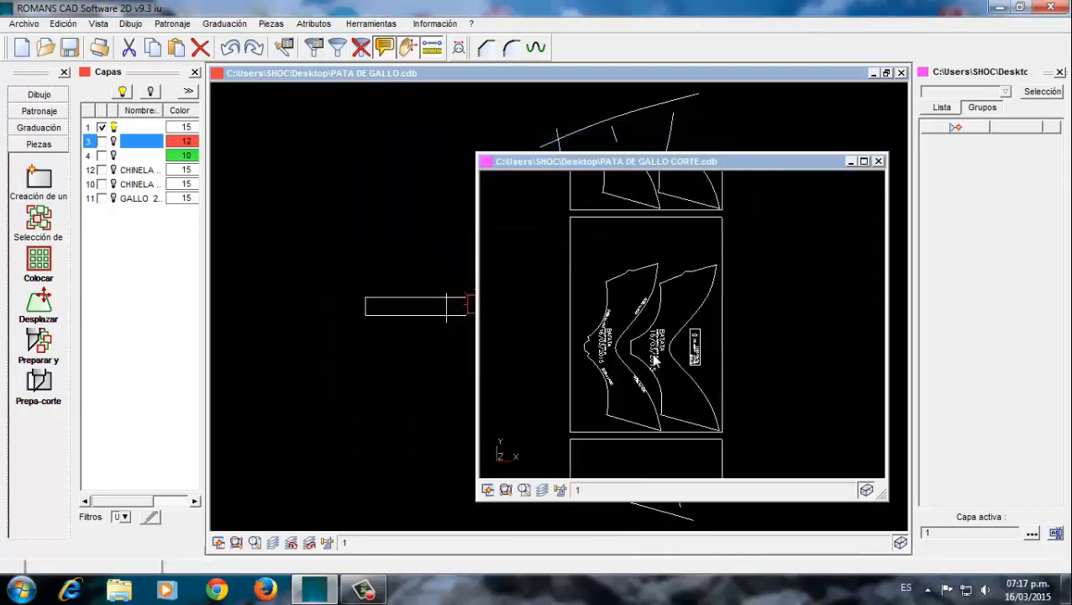
click(661, 378)
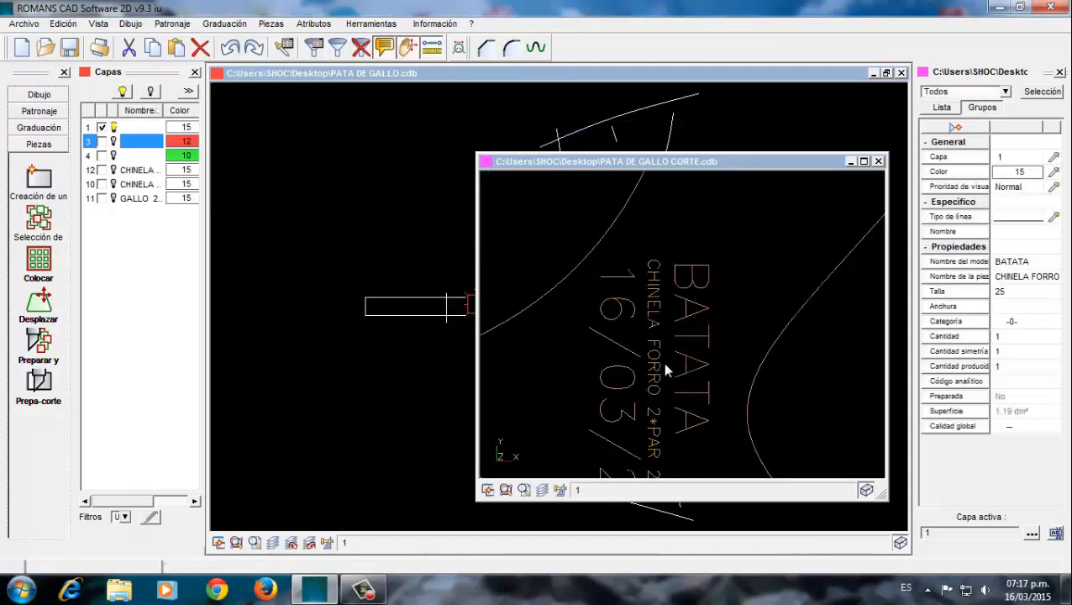
scroll(567, 352, down, 3)
scroll(567, 352, up, 5)
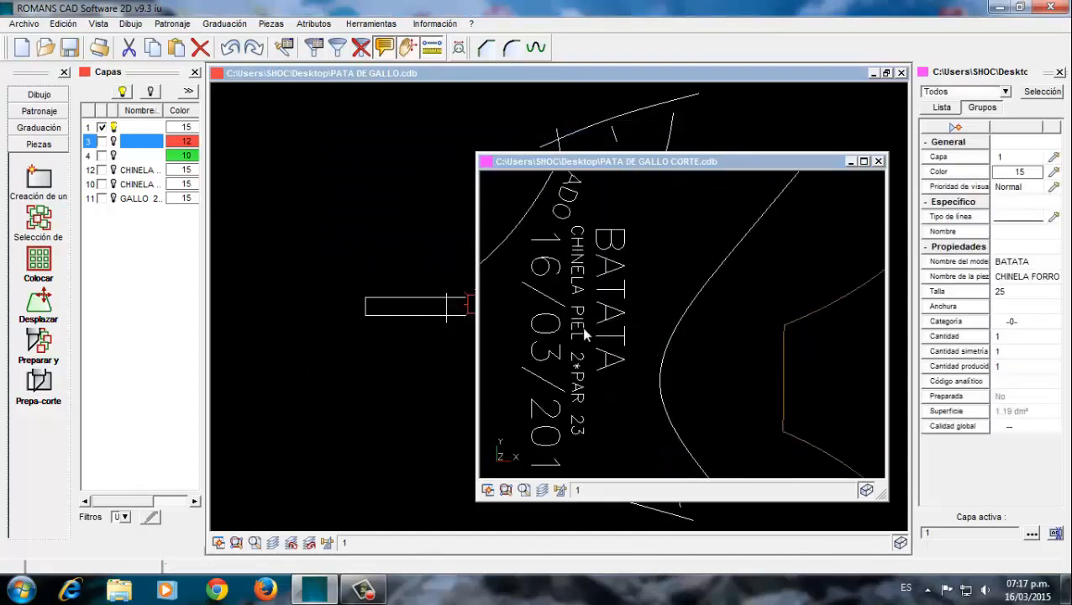
scroll(586, 334, down, 6)
click(691, 286)
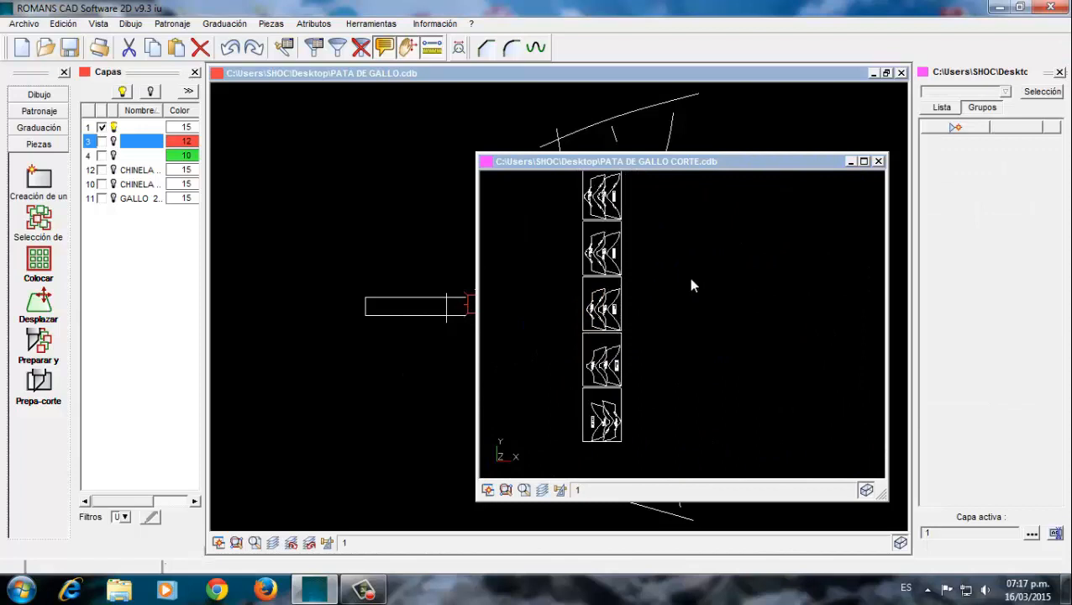
click(521, 488)
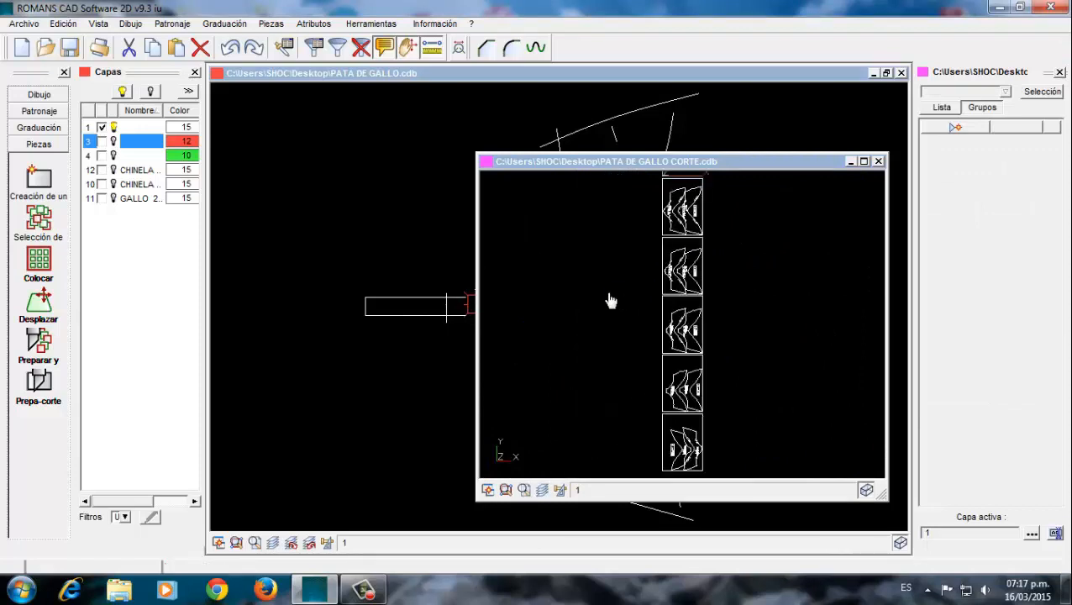
click(445, 303)
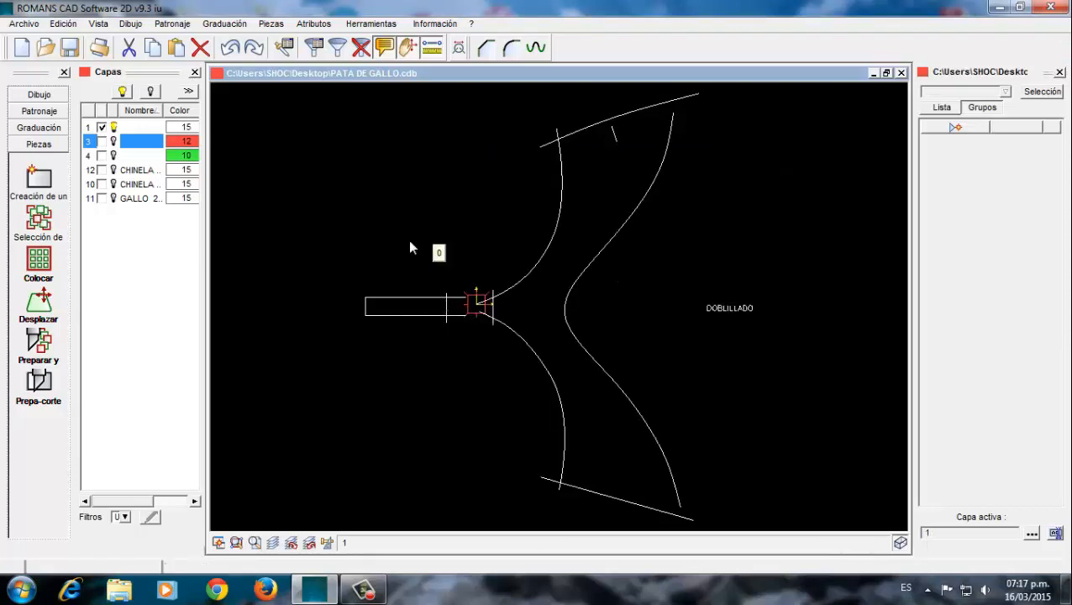
drag(455, 259, 505, 337)
click(483, 251)
scroll(478, 312, up, 2)
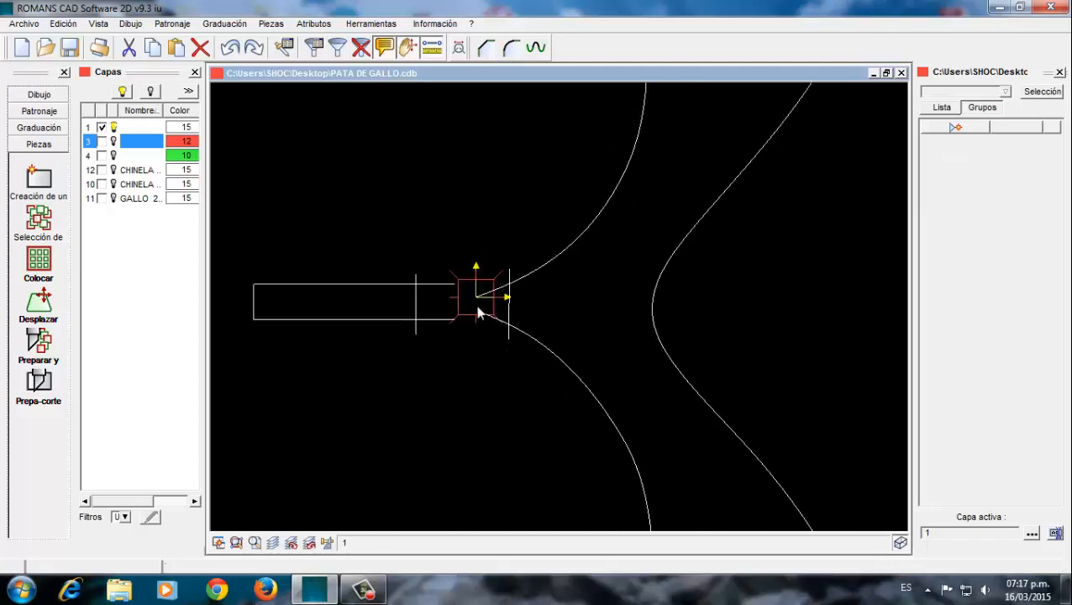
click(478, 299)
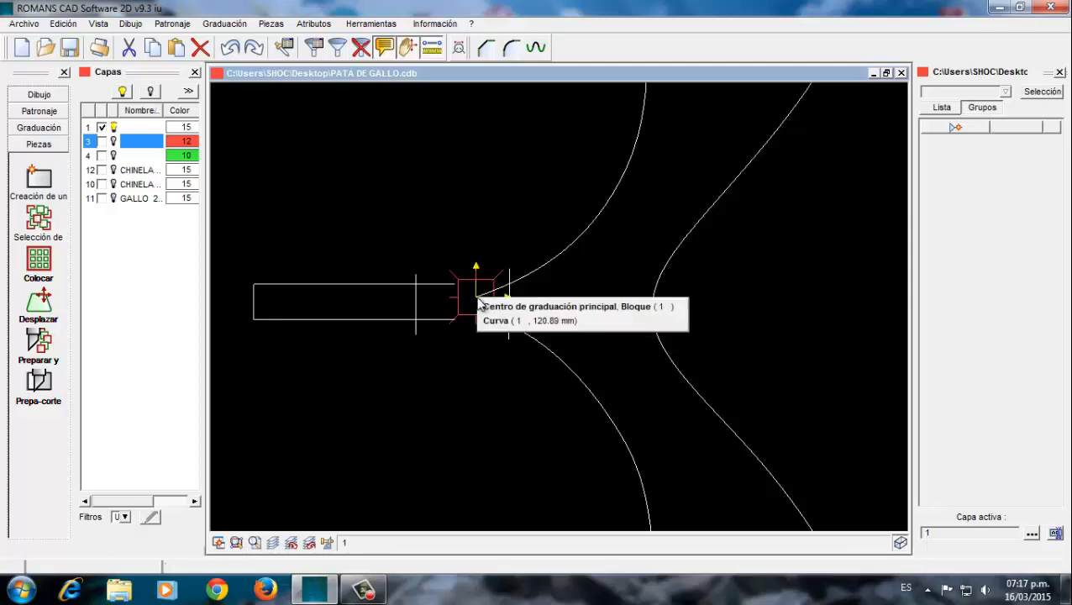
click(496, 309)
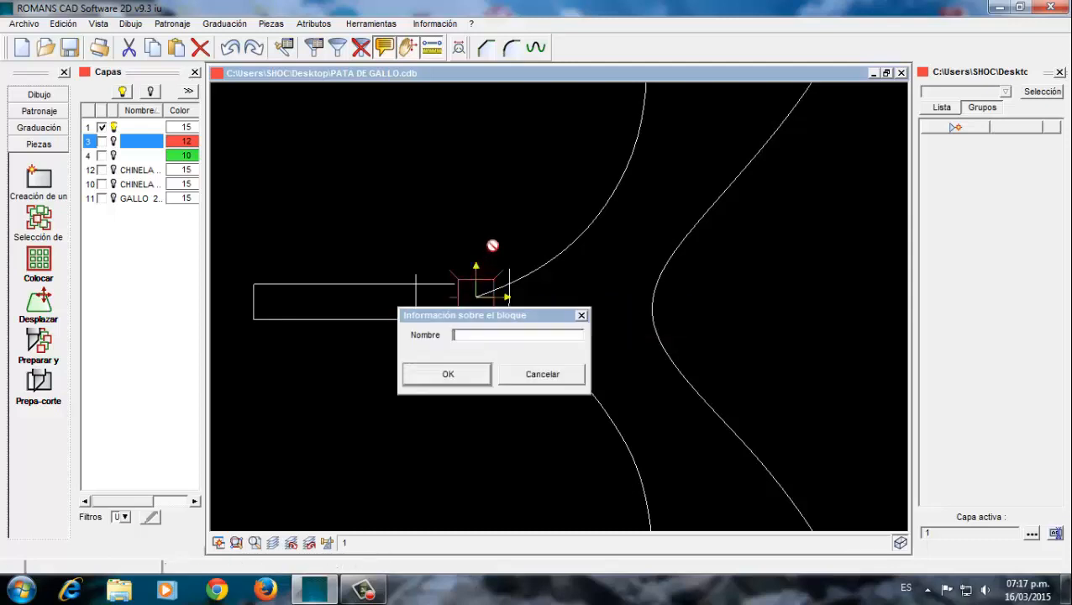
click(519, 379)
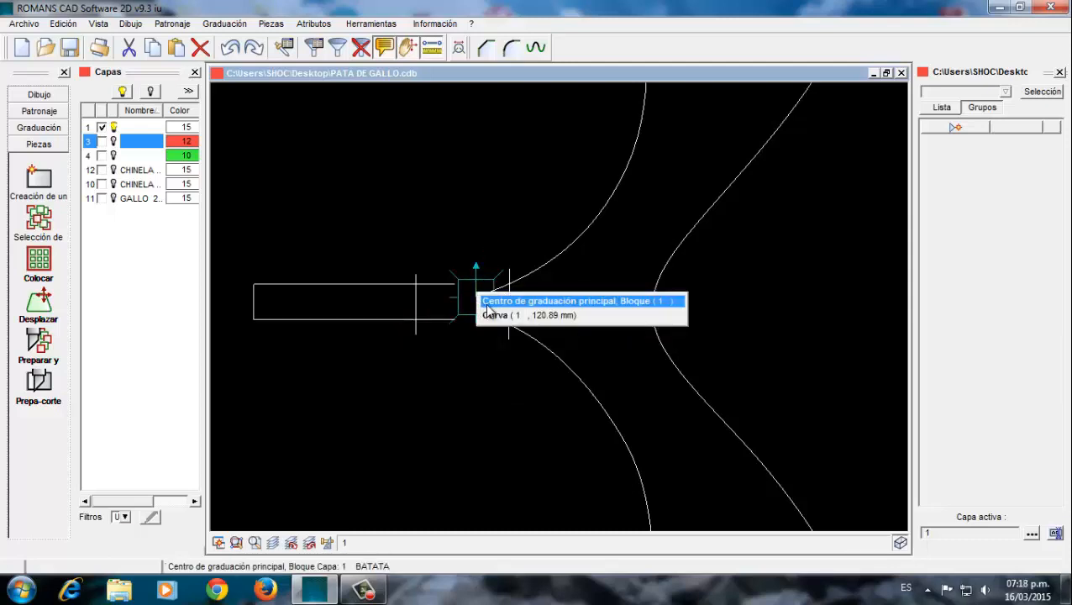
Move the main grading centre block of the PATA DE GALLO drawing to layer 8
click(484, 303)
click(1013, 158)
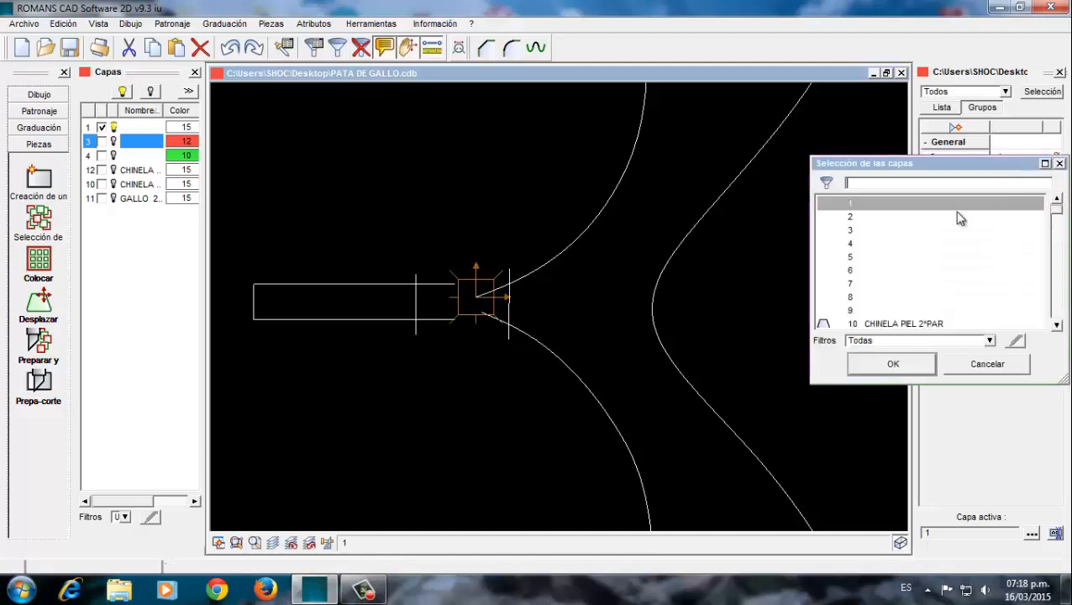
click(874, 298)
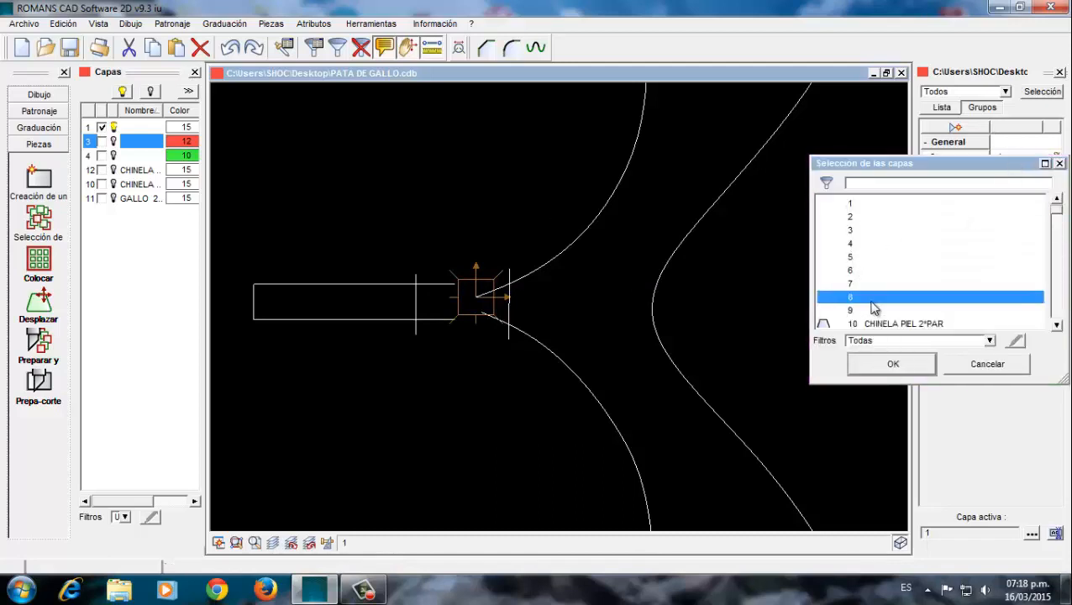
click(885, 363)
scroll(479, 216, down, 2)
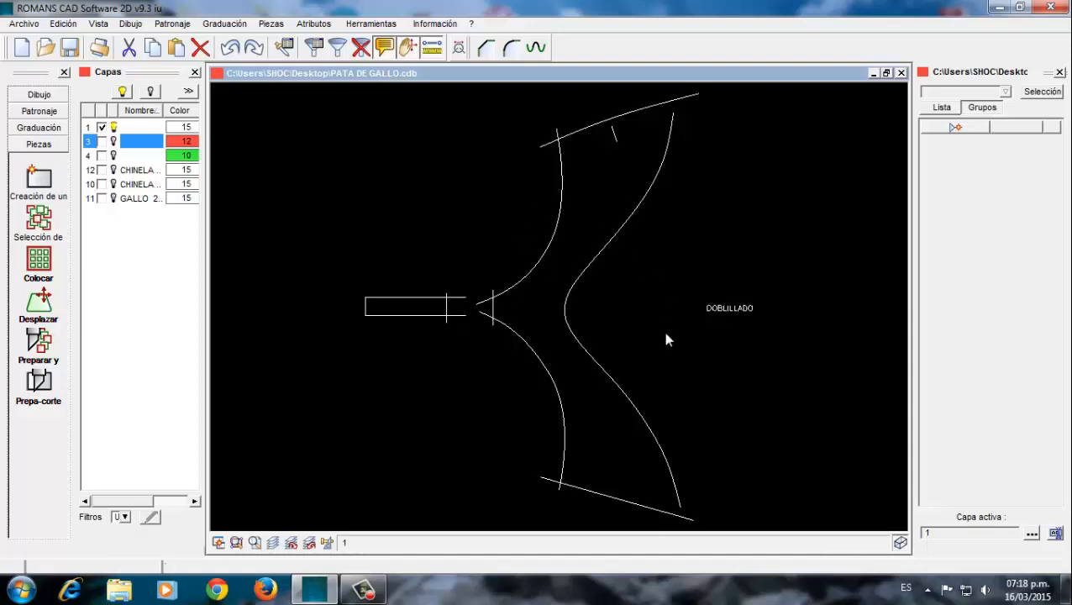
drag(545, 203, 660, 457)
click(361, 592)
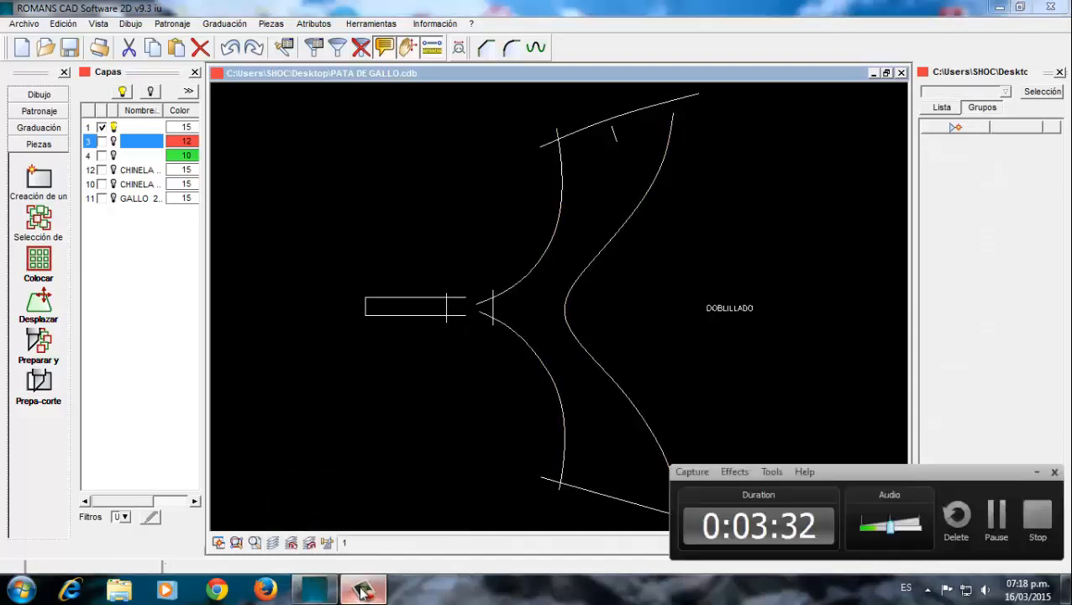
click(1038, 522)
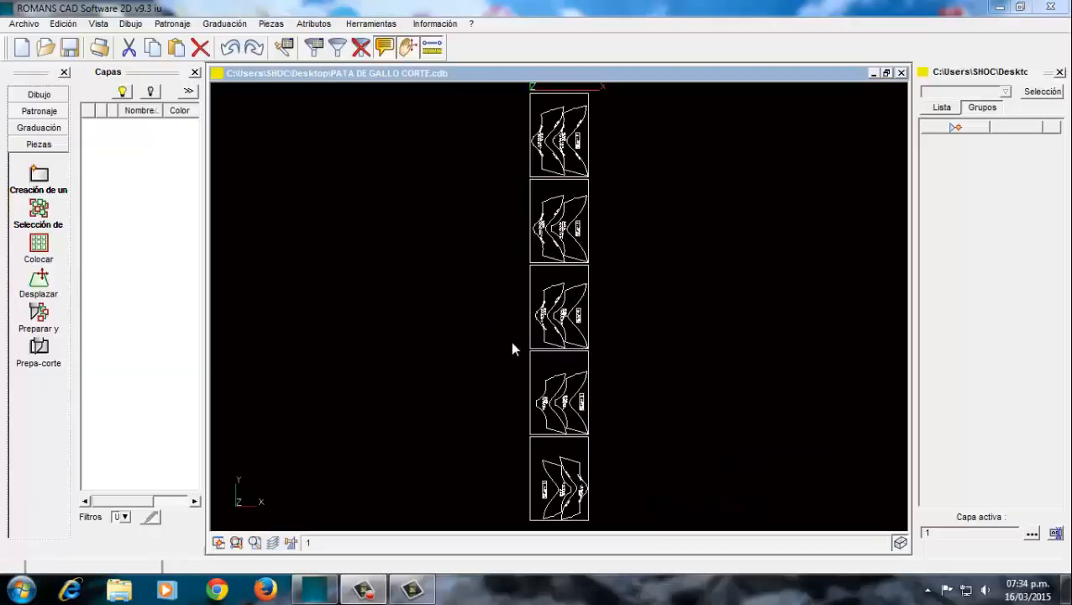
Select all the A4 pages with their pieces in the PATA DE GALLO CORTE layout and explode the blocks
scroll(496, 210, down, 2)
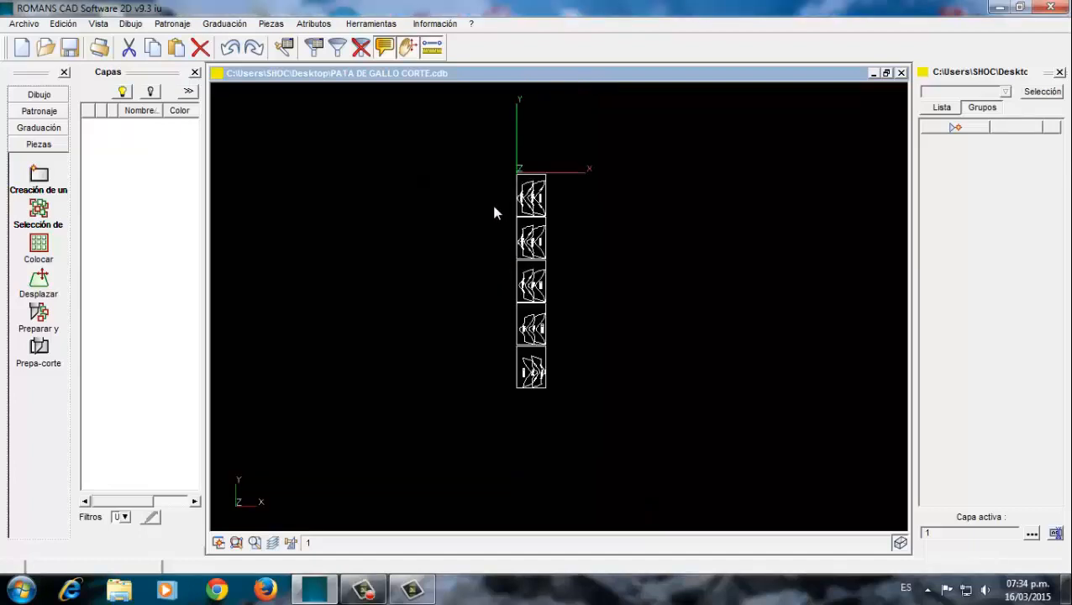
drag(480, 160, 651, 458)
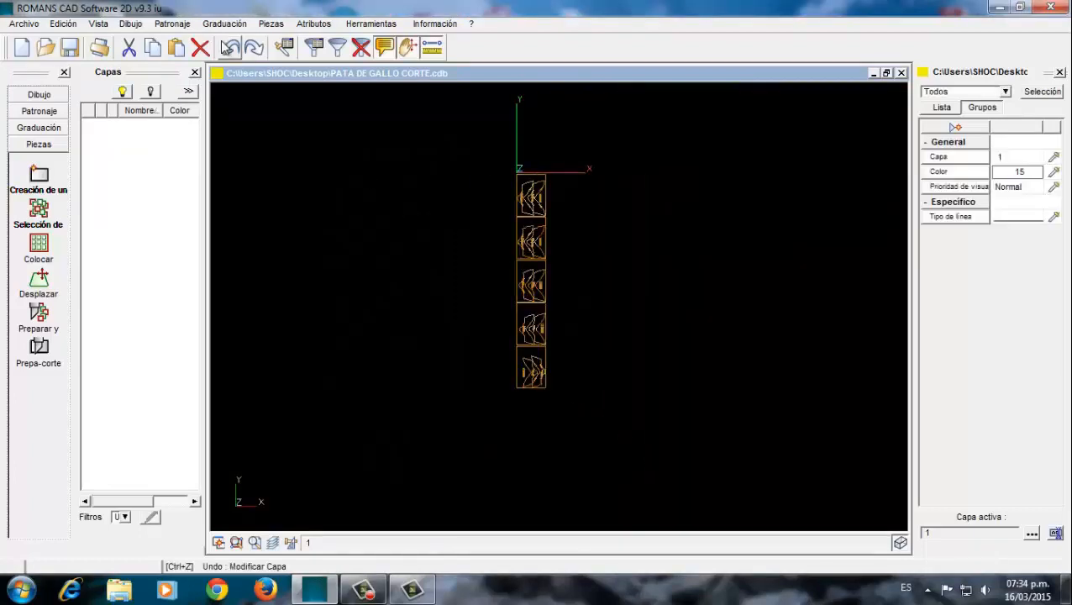
click(130, 25)
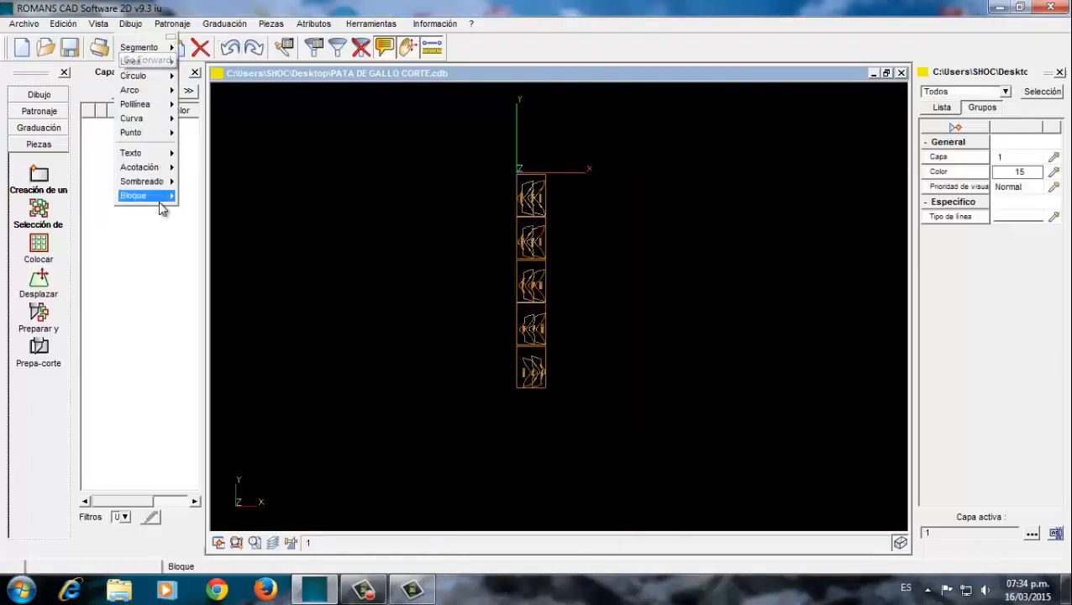
mouse_move(159, 196)
click(202, 223)
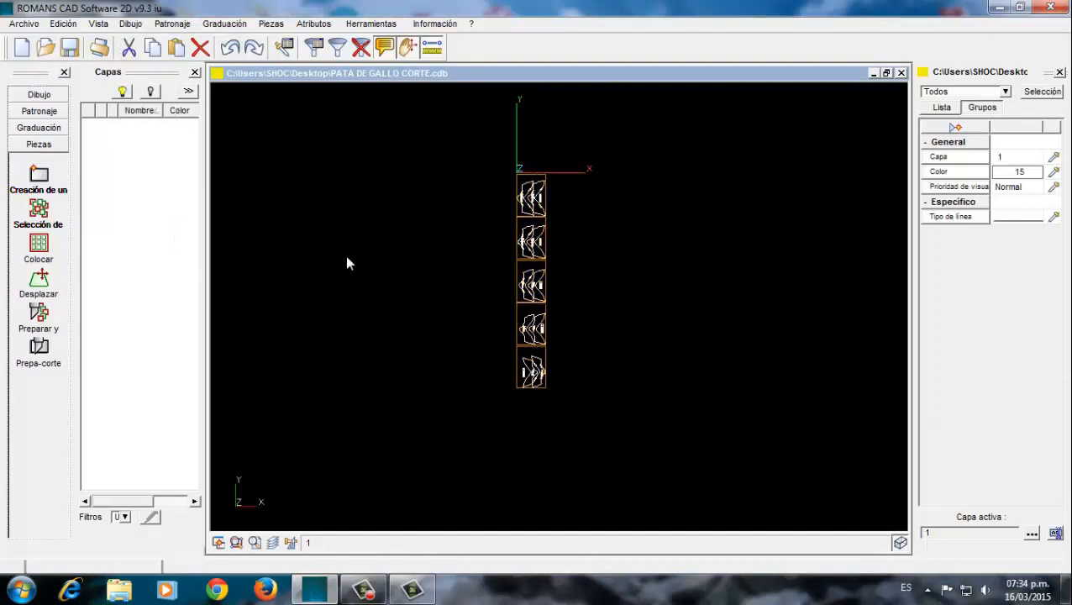
click(494, 273)
Inspect the properties of a piece outline on one of the A4 pages, and review the page layout
scroll(542, 277, up, 5)
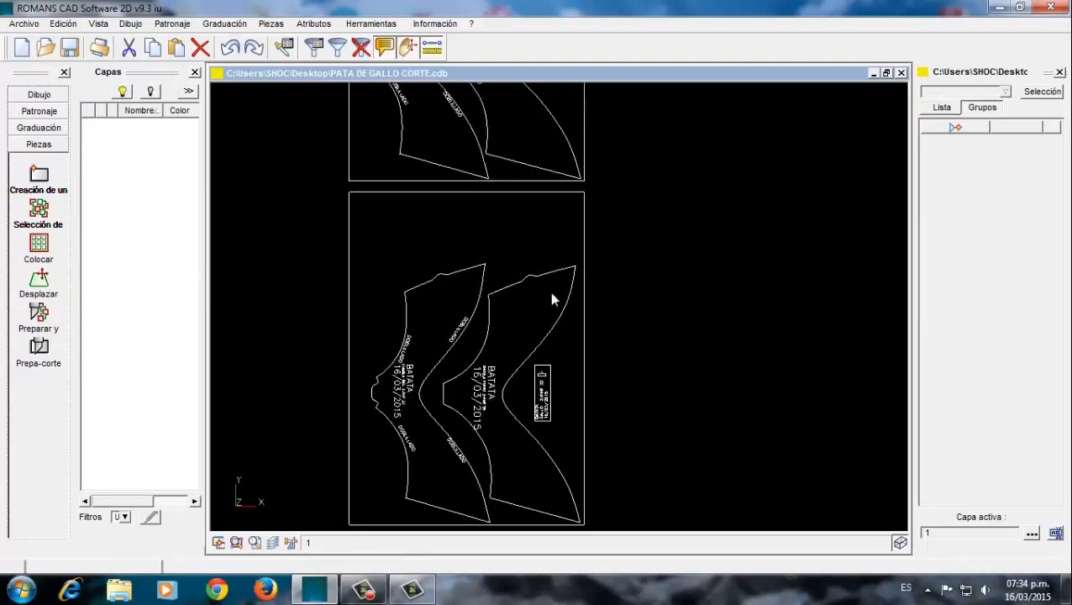
click(519, 301)
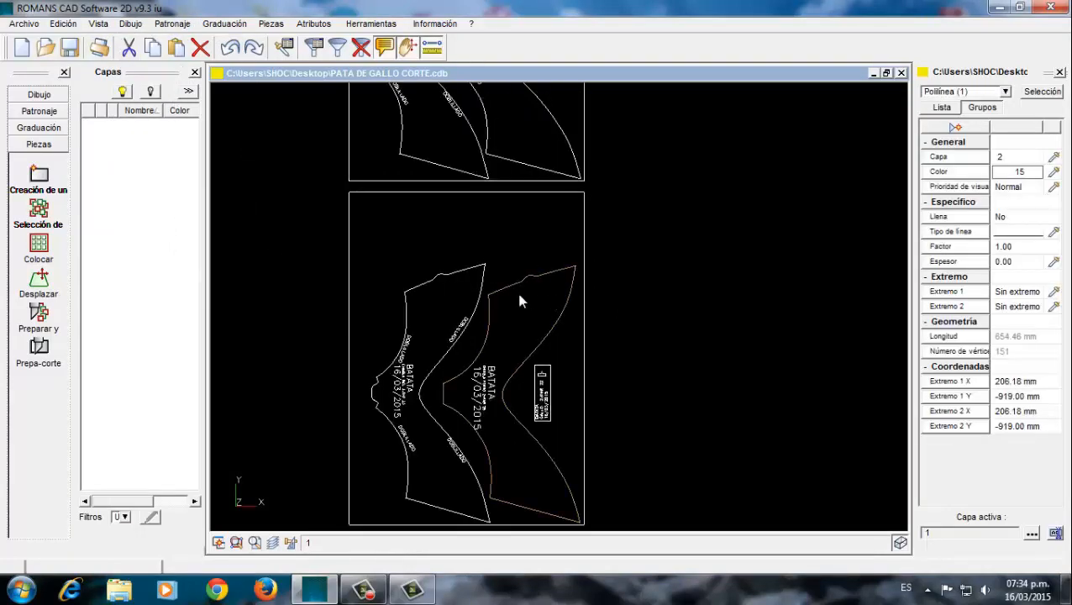
click(618, 277)
scroll(620, 276, down, 5)
scroll(572, 220, up, 1)
scroll(539, 197, down, 1)
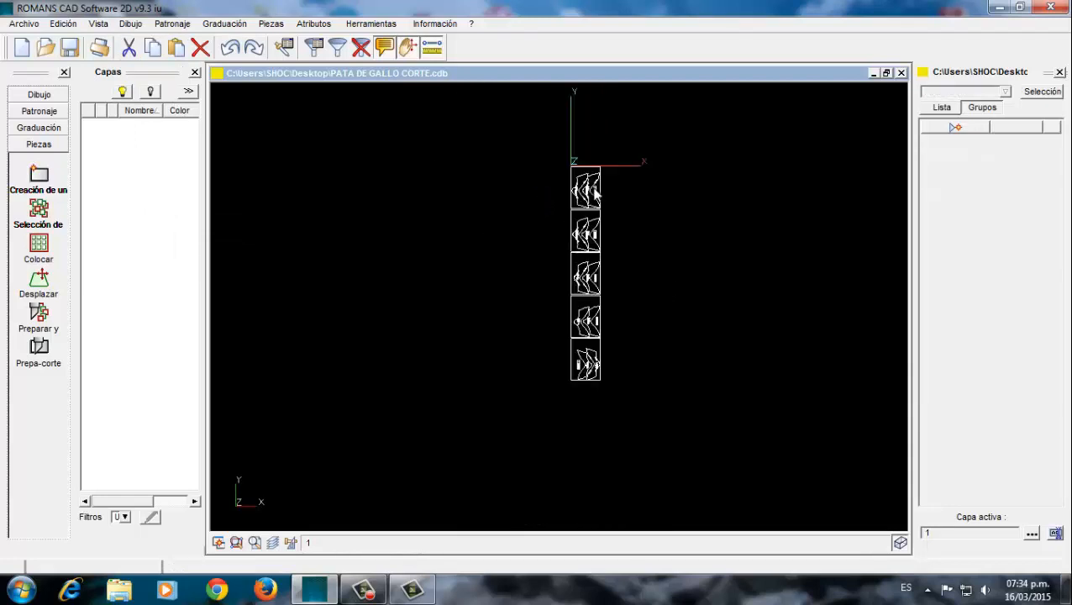
scroll(592, 177, up, 2)
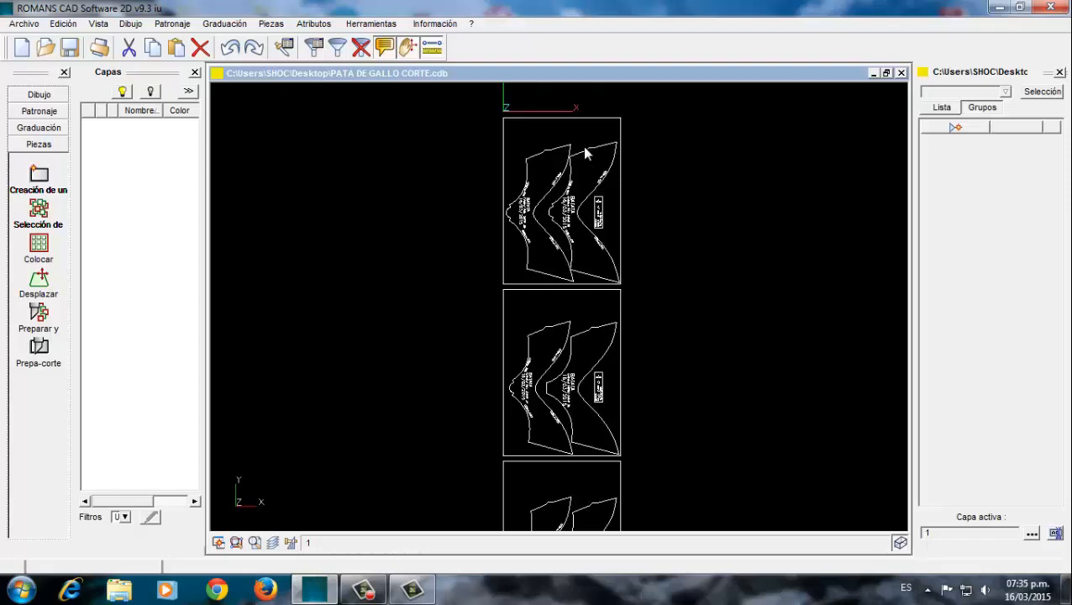
Check the layer and line properties of the right-hand piece outline on the first A4 page
scroll(600, 146, up, 1)
click(598, 160)
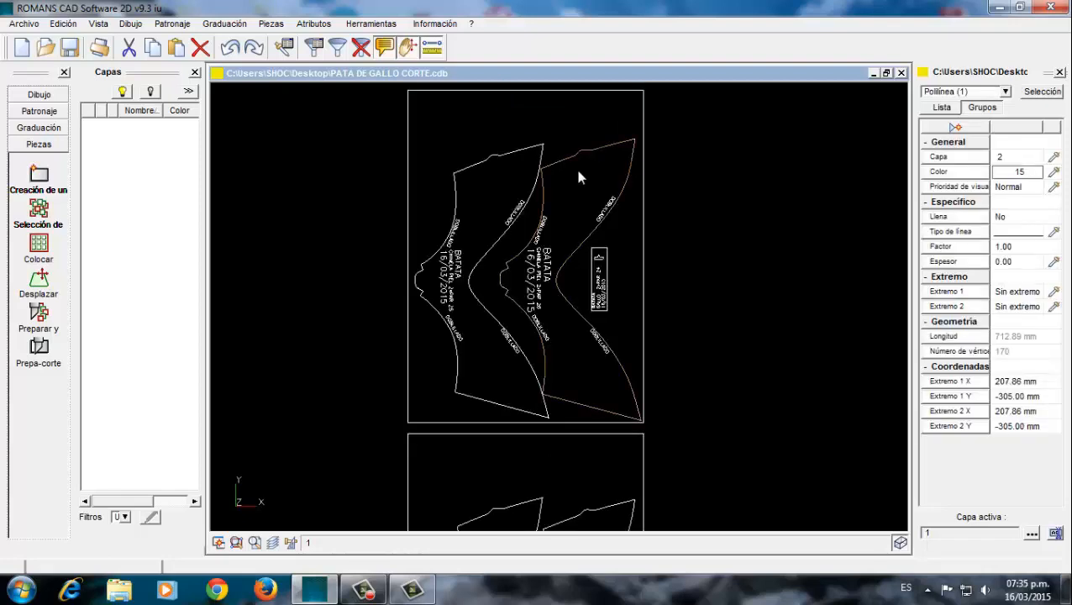
click(577, 168)
scroll(577, 163, down, 2)
scroll(578, 151, down, 1)
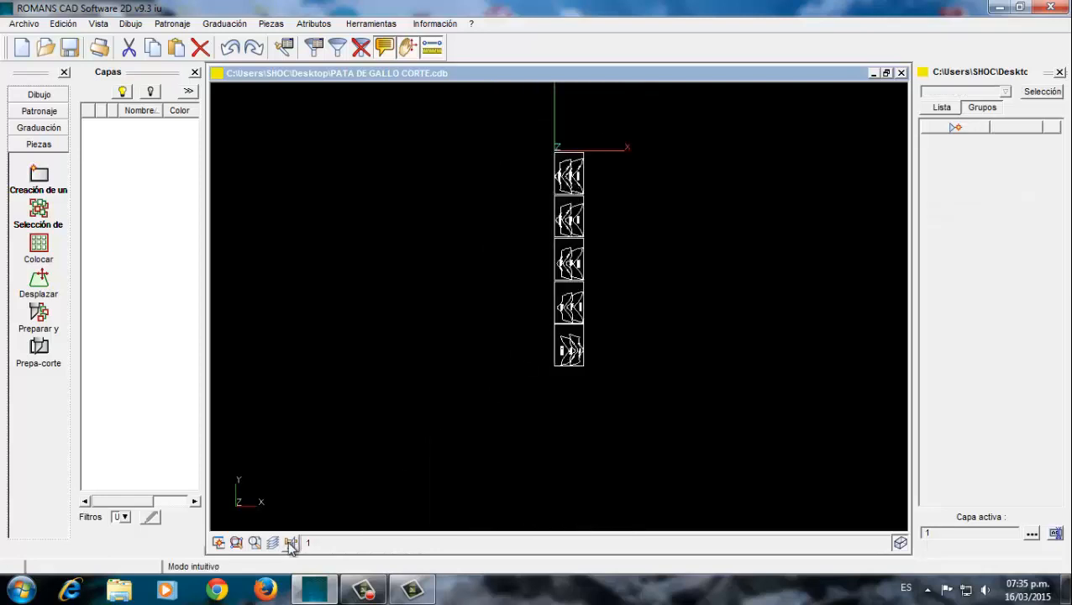
Add the two tools for stepping through the layers to the drawing window's shortcut bar
click(216, 74)
drag(277, 97, 316, 544)
click(217, 73)
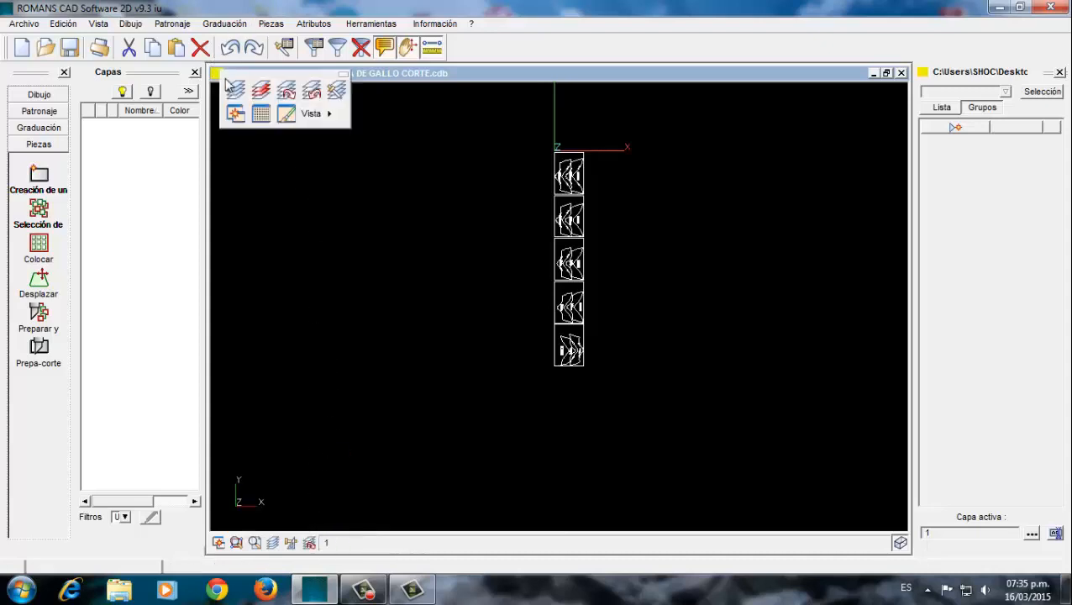
drag(339, 182, 312, 537)
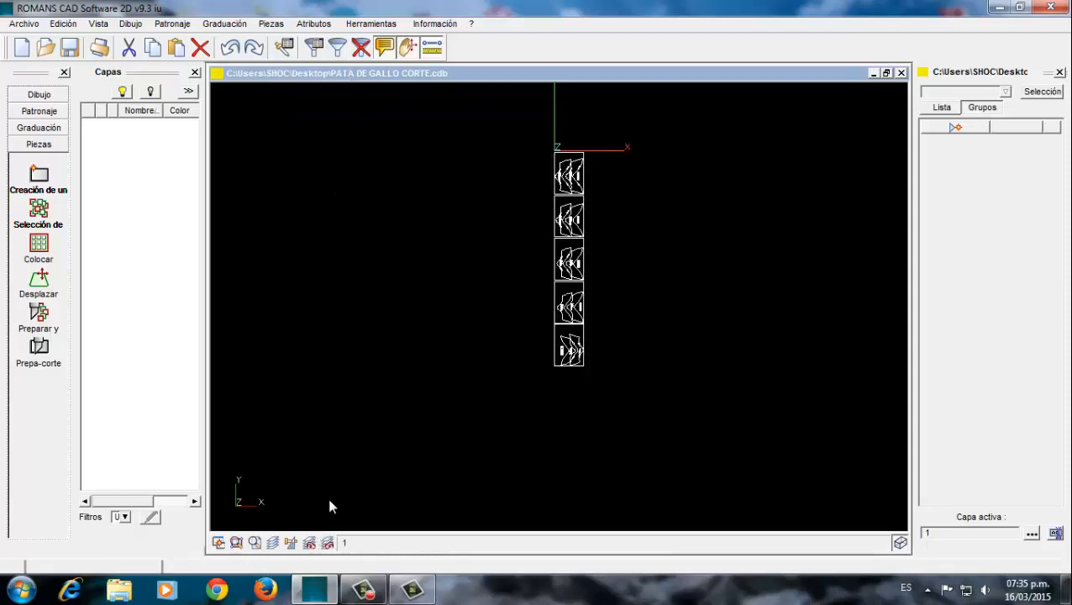
Display layer 18 and layer 15 alone in turn, and delete all the marks on layer 15
click(328, 543)
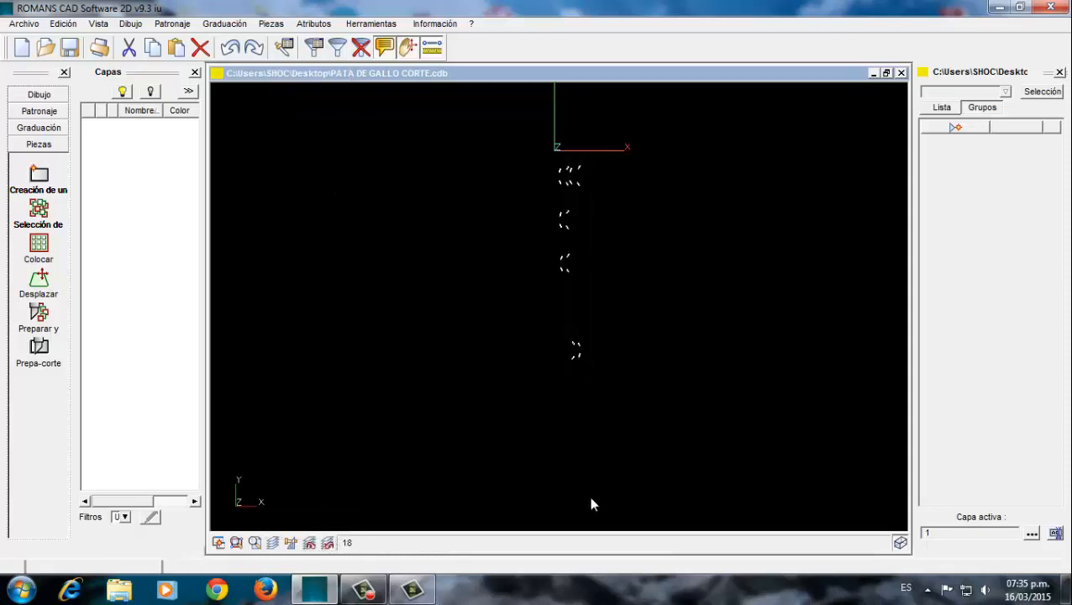
scroll(567, 210, up, 3)
scroll(557, 210, down, 3)
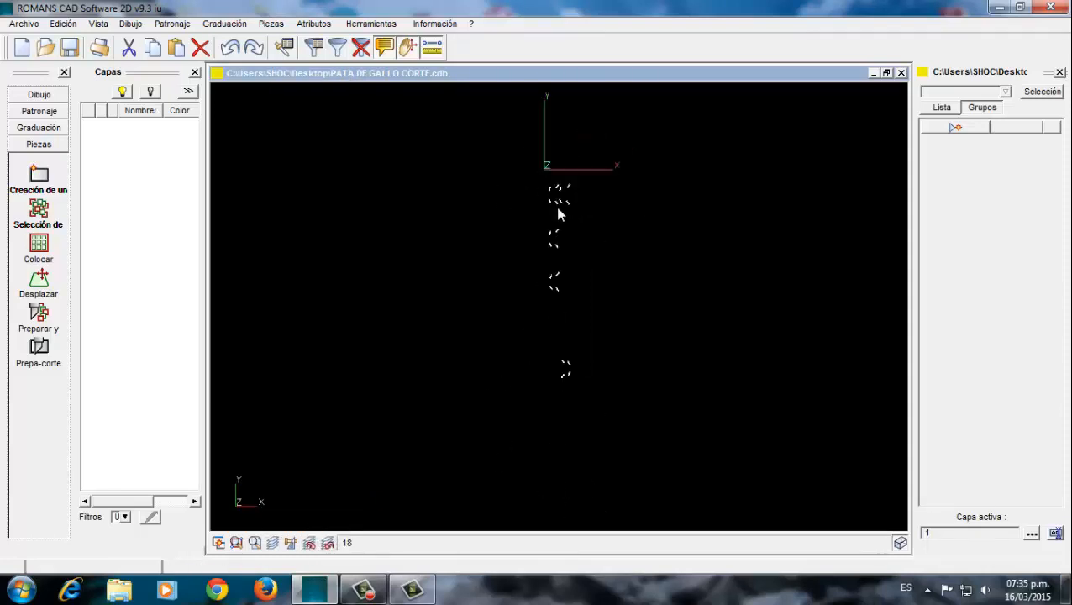
click(328, 542)
right_click(501, 269)
click(509, 379)
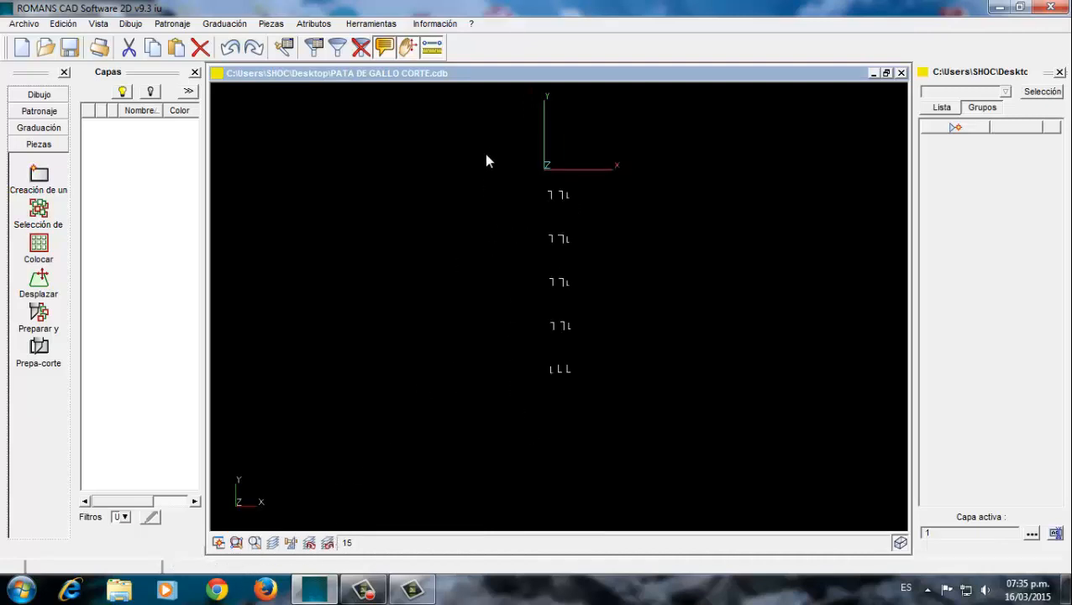
drag(651, 531, 651, 532)
key(Delete)
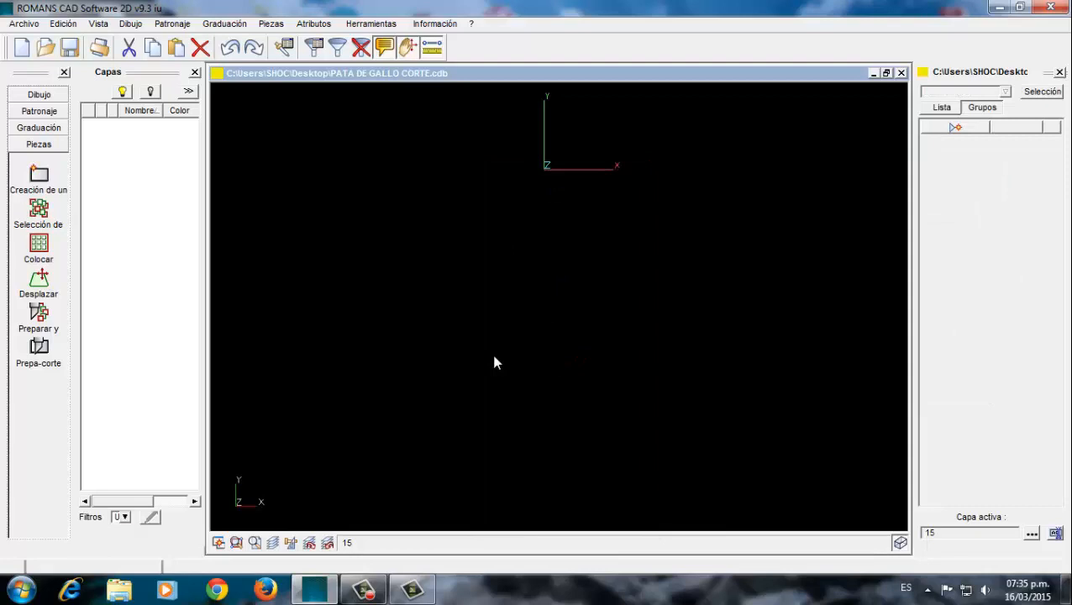
Isolate layer 10 and delete all of its points
click(328, 542)
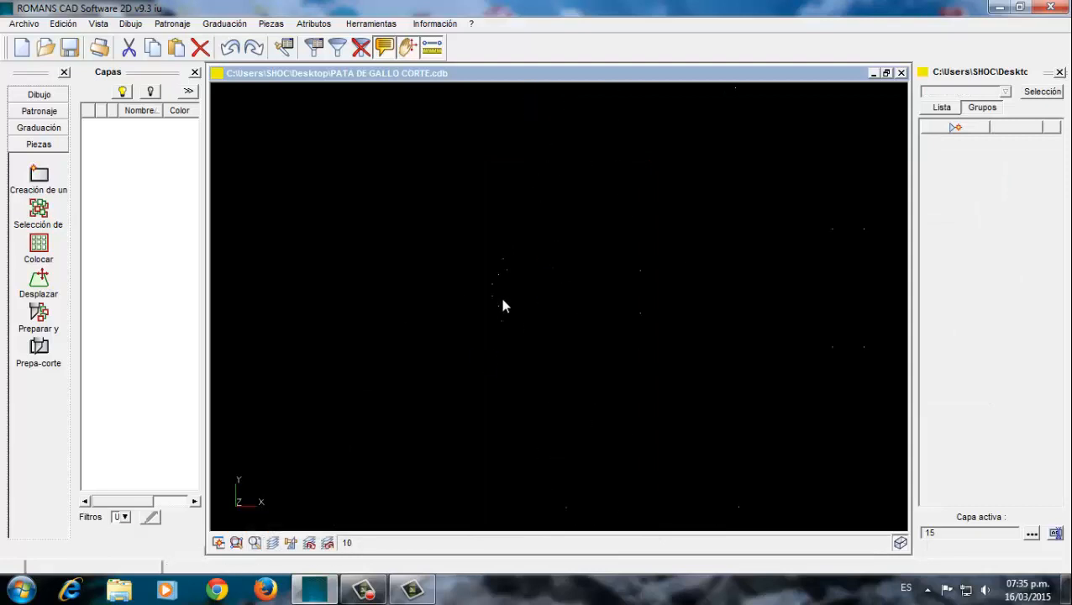
scroll(503, 299, down, 5)
drag(638, 515, 418, 151)
key(Delete)
Check the texts on layer 8, and change the line thickness of all the small polylines on layer 6
click(328, 543)
scroll(561, 216, up, 3)
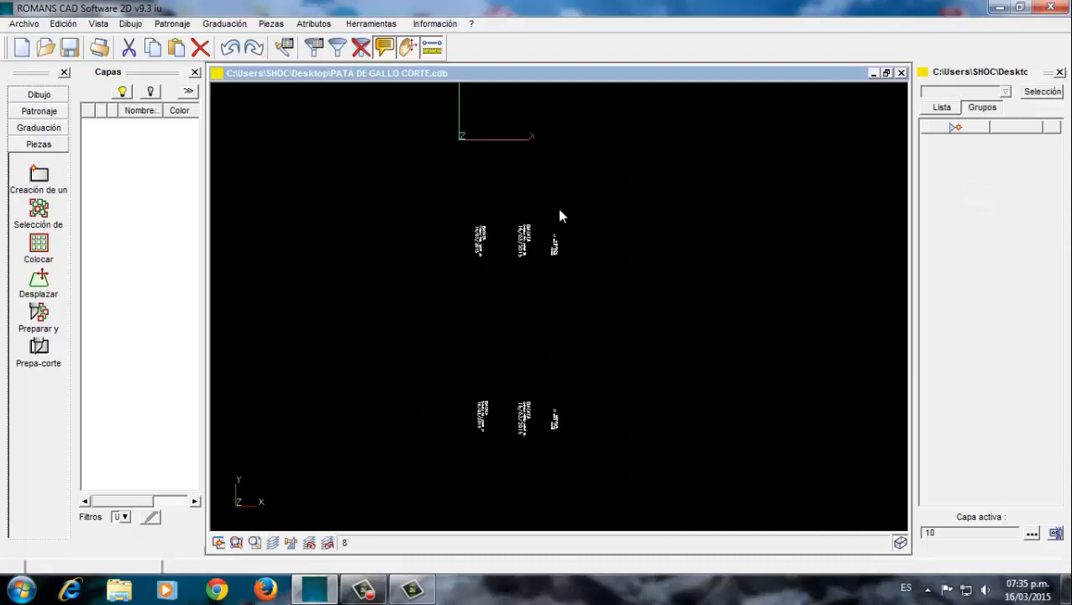
scroll(559, 214, down, 3)
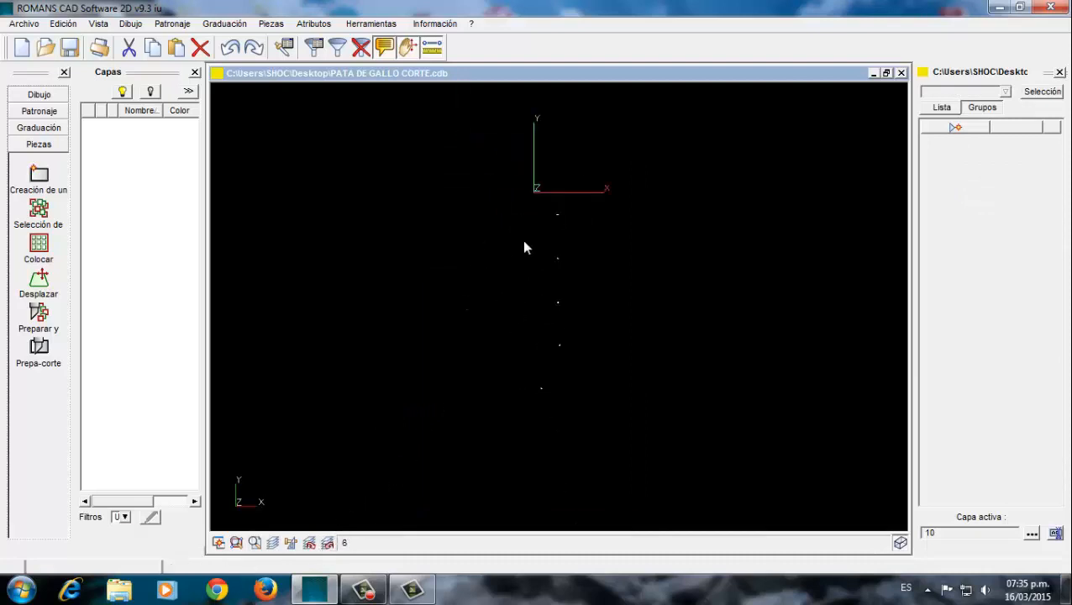
scroll(545, 215, up, 4)
scroll(535, 179, down, 4)
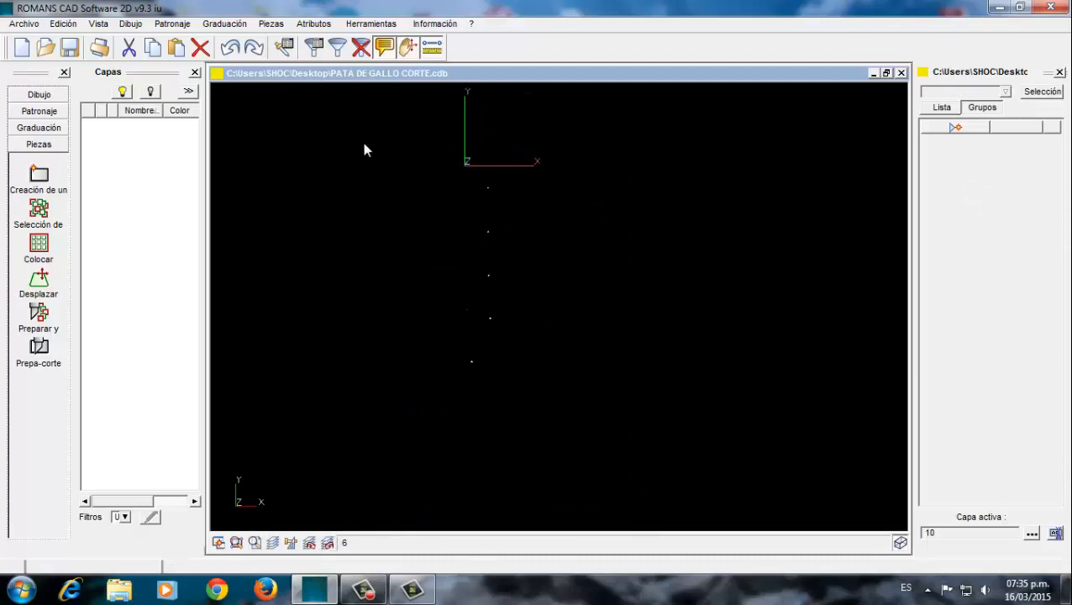
drag(363, 150, 679, 435)
click(1015, 267)
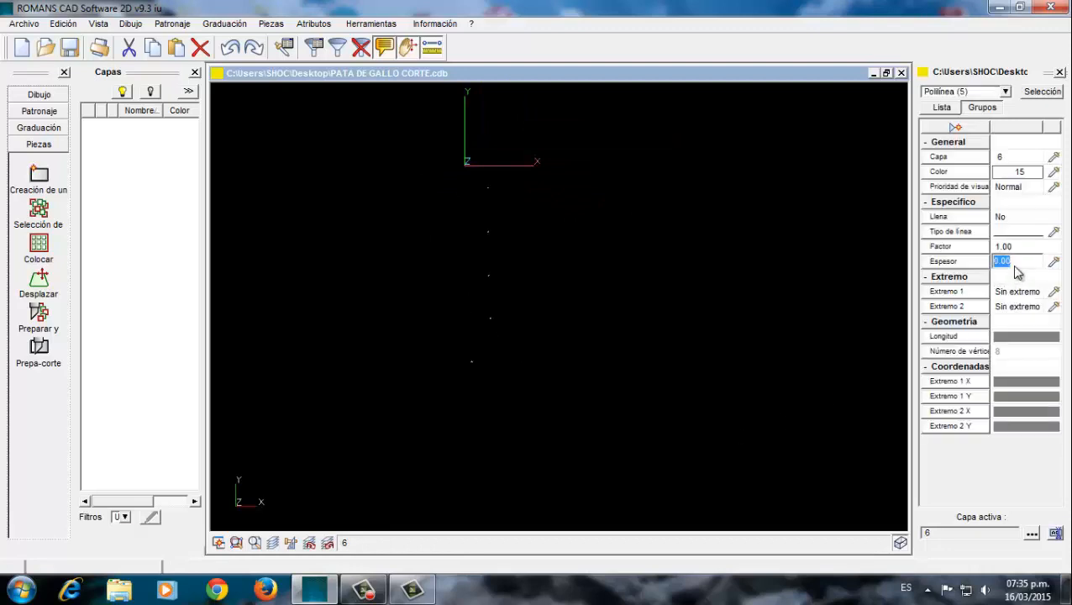
text(4)
click(425, 316)
scroll(488, 210, up, 8)
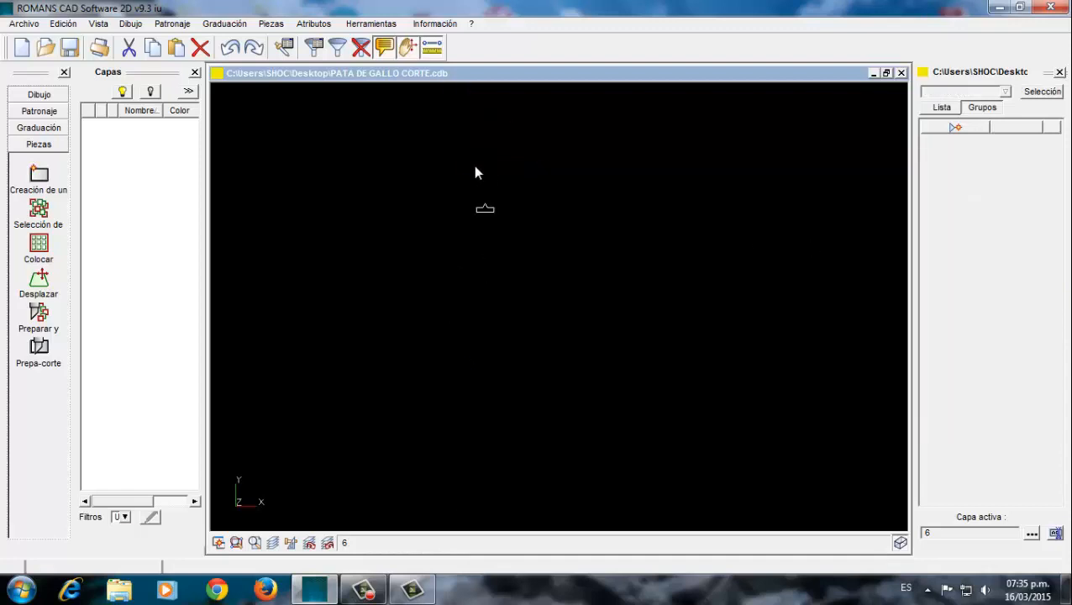
scroll(558, 227, down, 10)
Isolate layer 2 and set the line thickness of all its piece outlines to 0.4
click(327, 542)
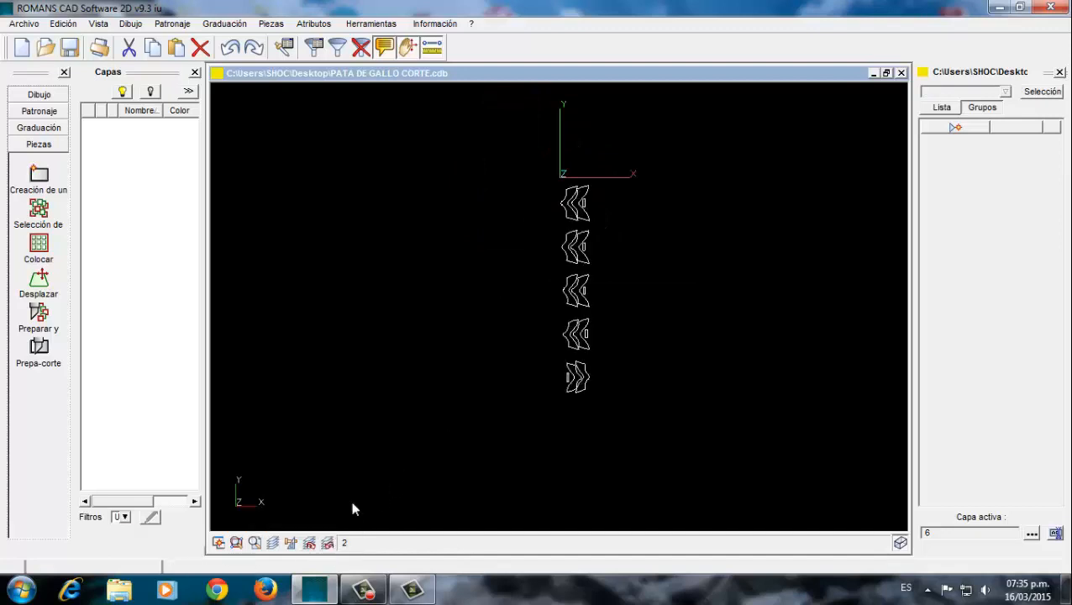
scroll(433, 285, down, 2)
key(ctrl+a)
scroll(559, 282, up, 10)
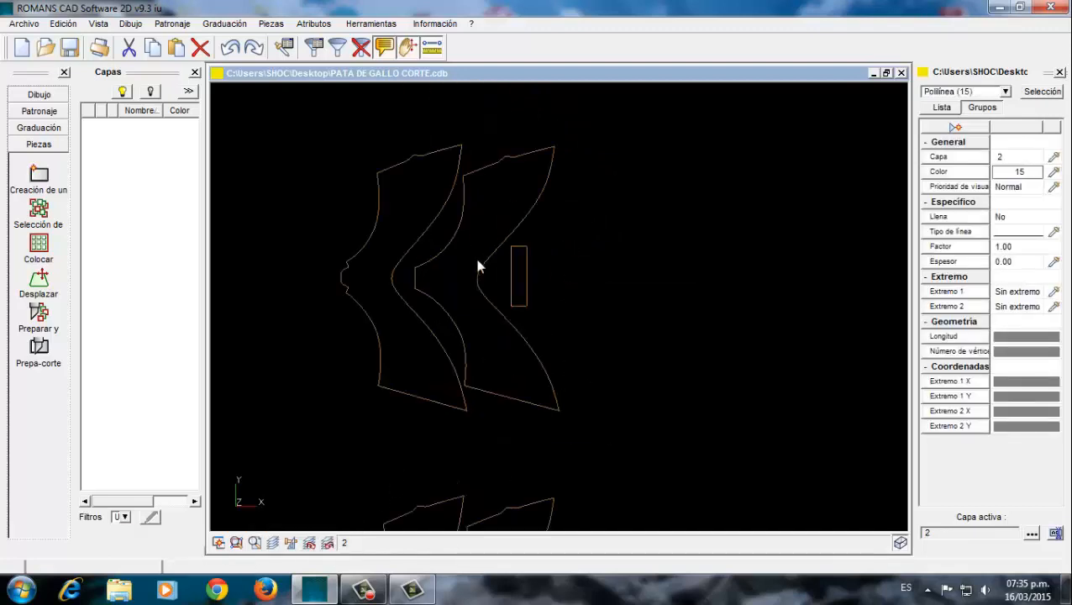
click(1004, 262)
text(0.4)
key(Return)
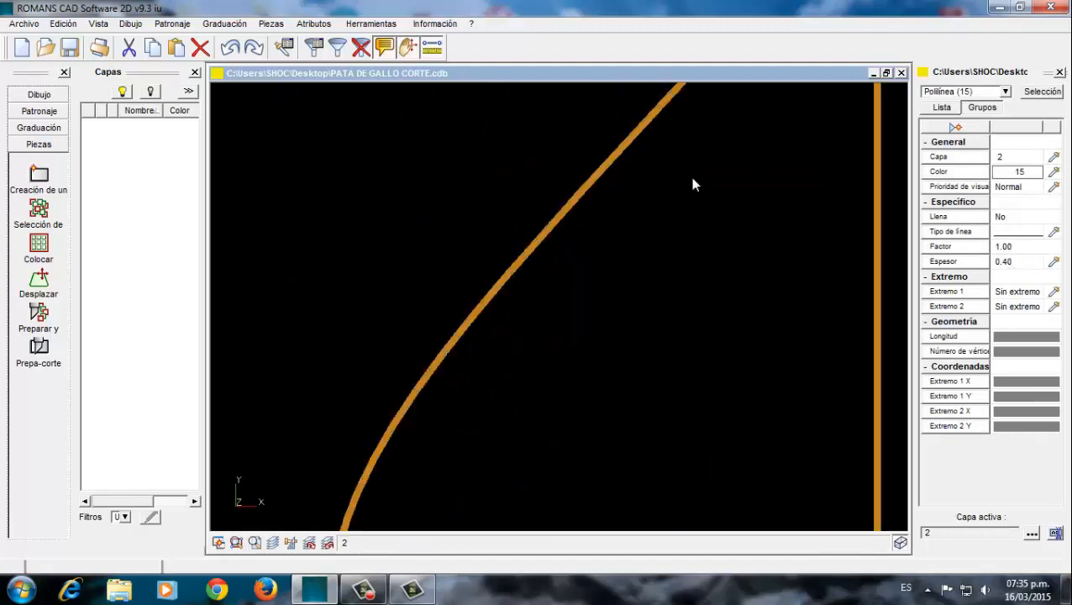
scroll(691, 181, down, 8)
scroll(504, 224, down, 5)
click(559, 213)
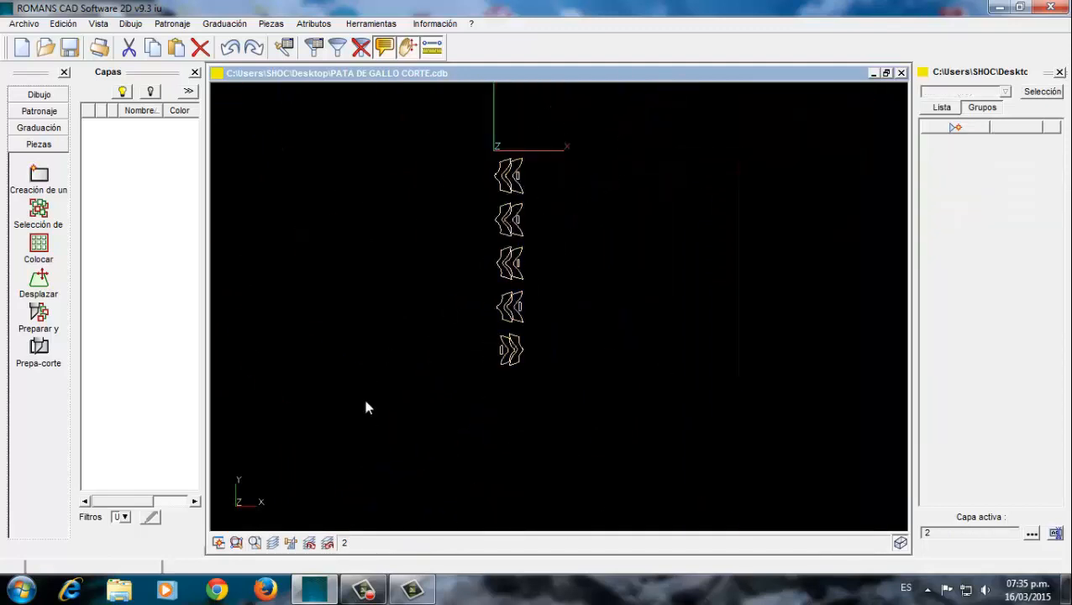
Isolate layer 1 and delete all the A4 page frames
click(327, 542)
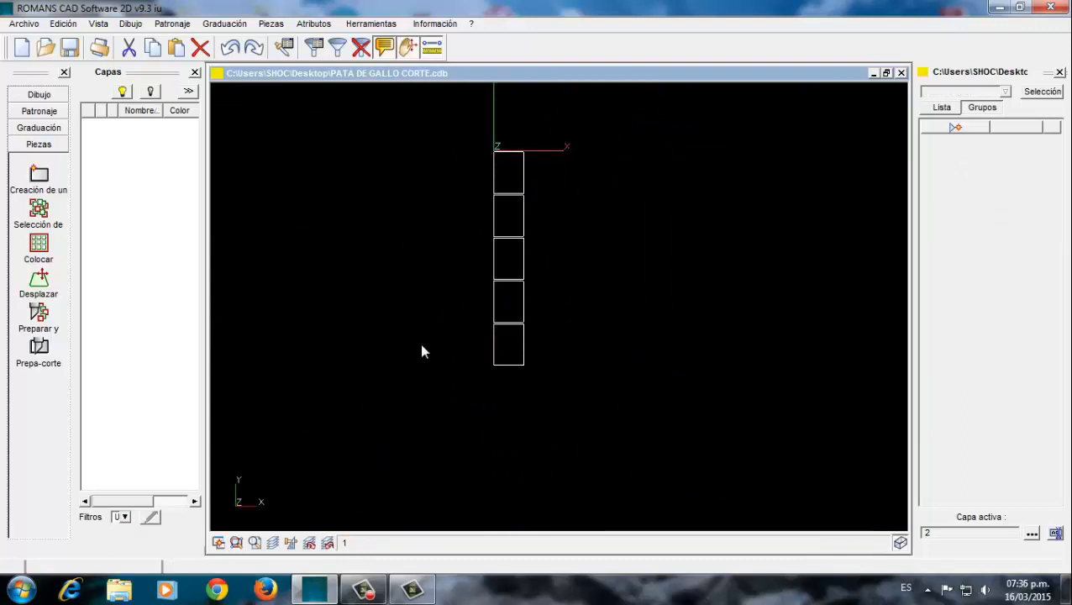
key(ctrl+a)
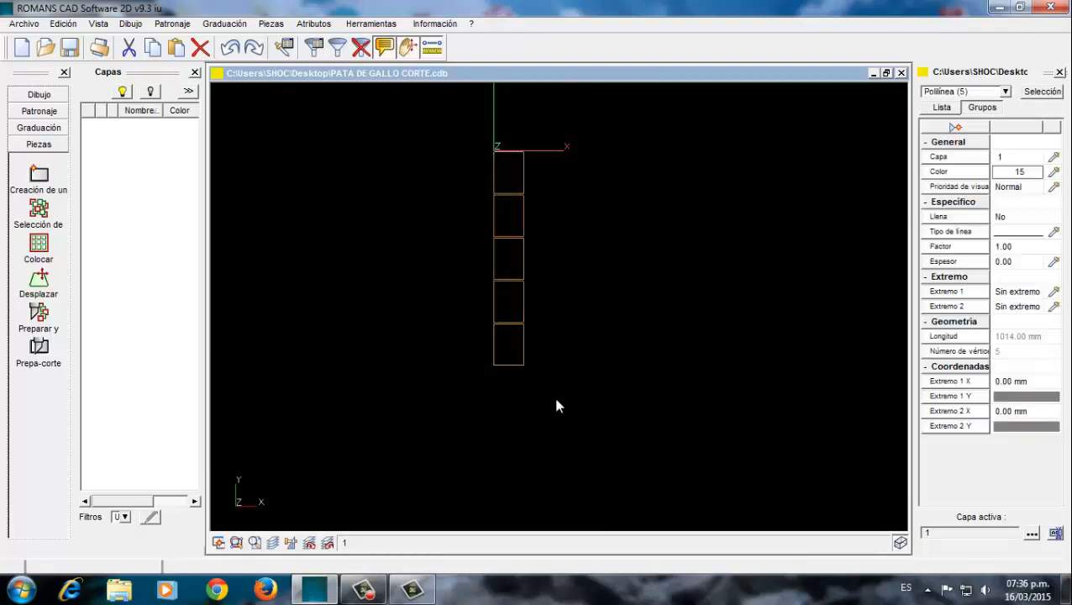
key(Delete)
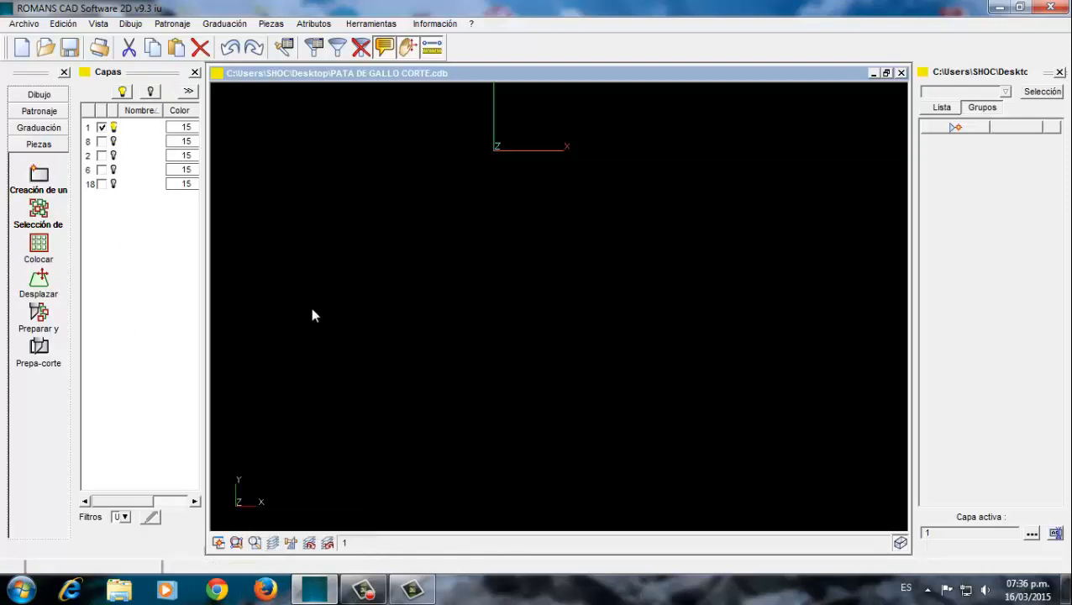
Make all layers visible and print the lowest set of pieces by frame at 1/1 scale on the HP LaserJet 1022
click(122, 91)
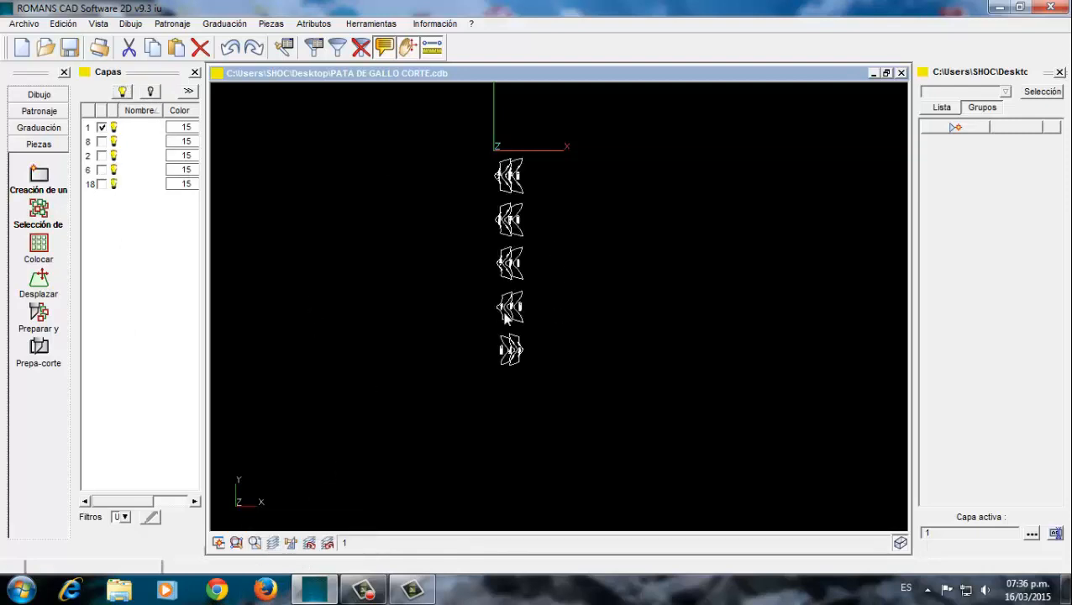
scroll(508, 332, up, 3)
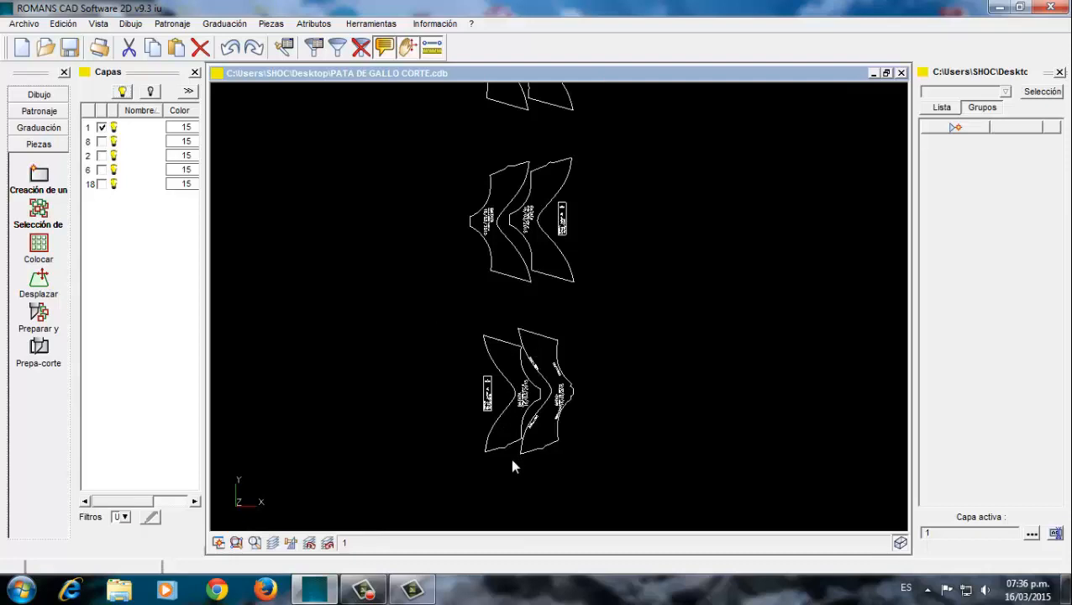
key(ctrl+p)
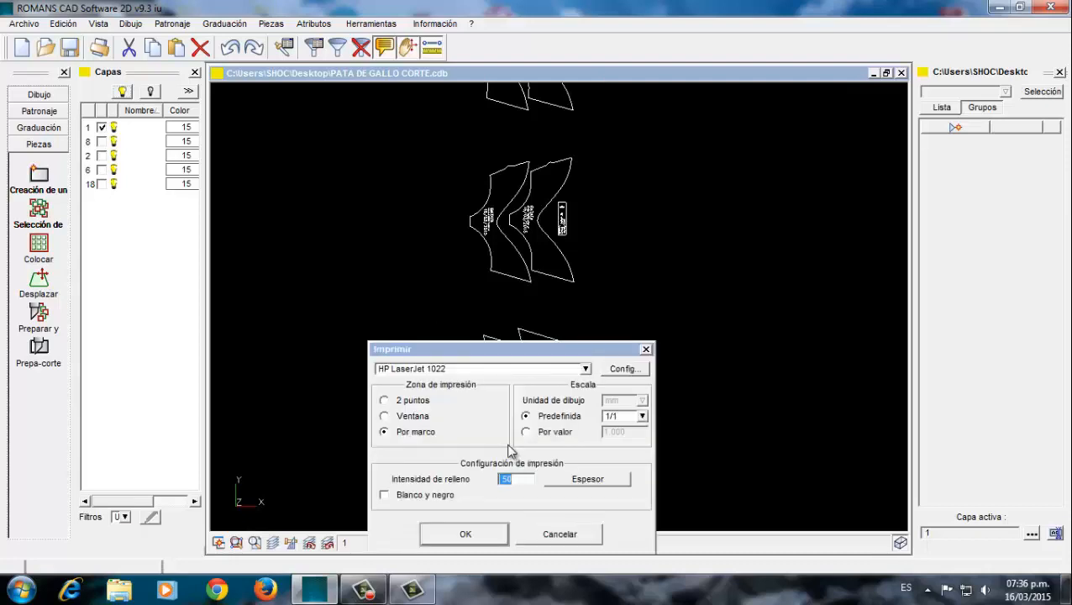
key(Return)
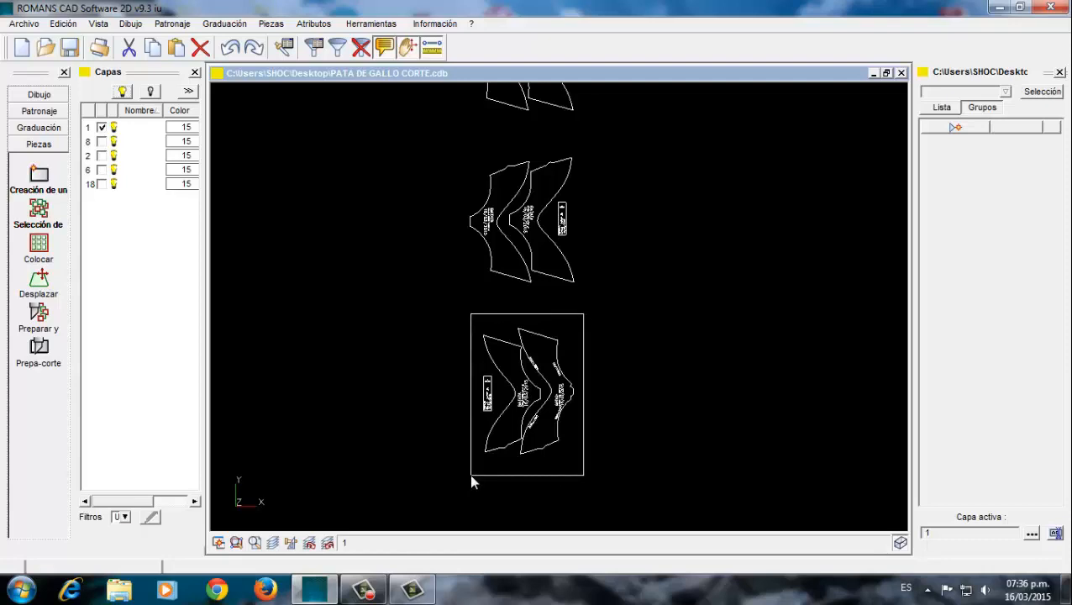
click(471, 476)
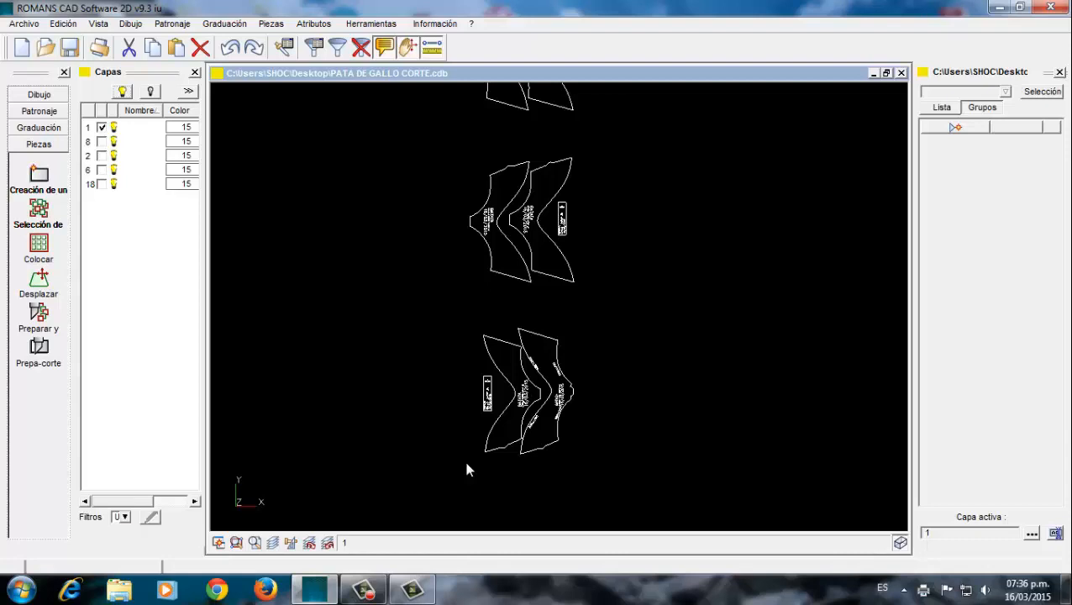
Print the four remaining sets of pieces one by one, working upward and placing the print frame around each set
key(ctrl+p)
key(Return)
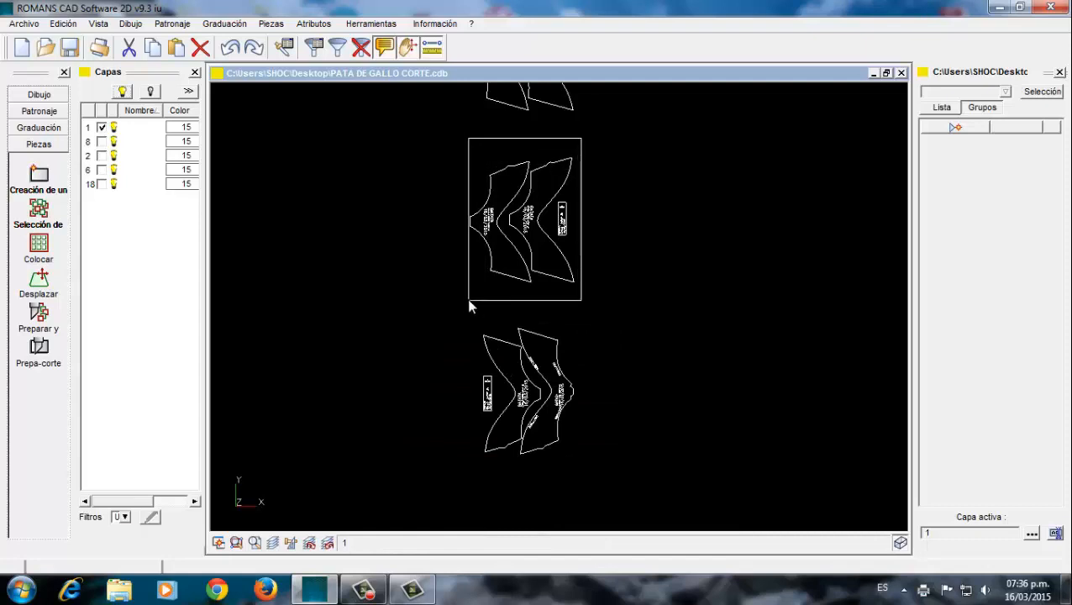
click(469, 306)
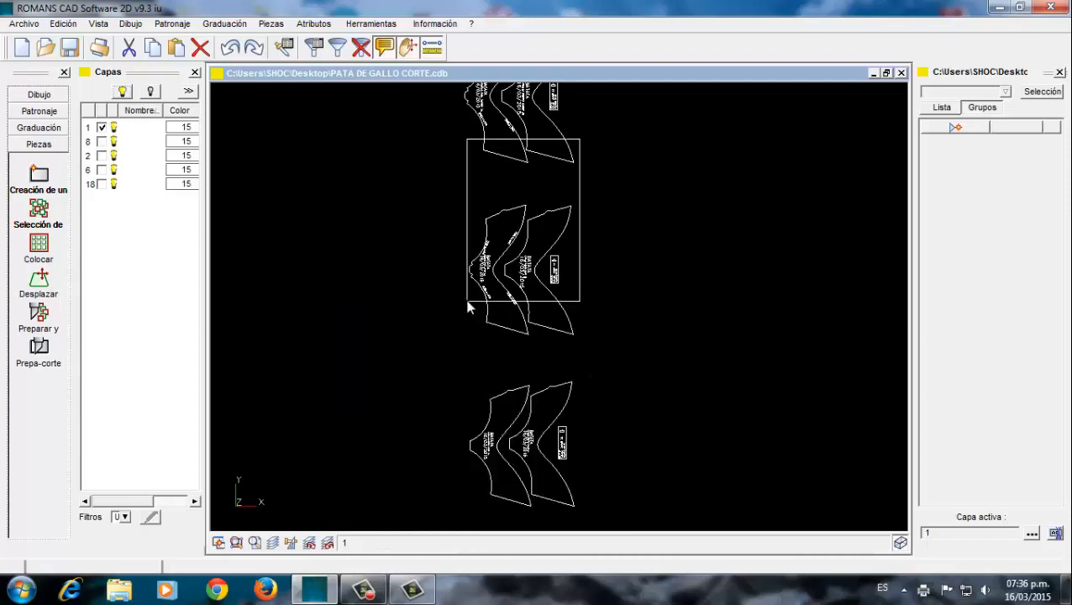
click(464, 351)
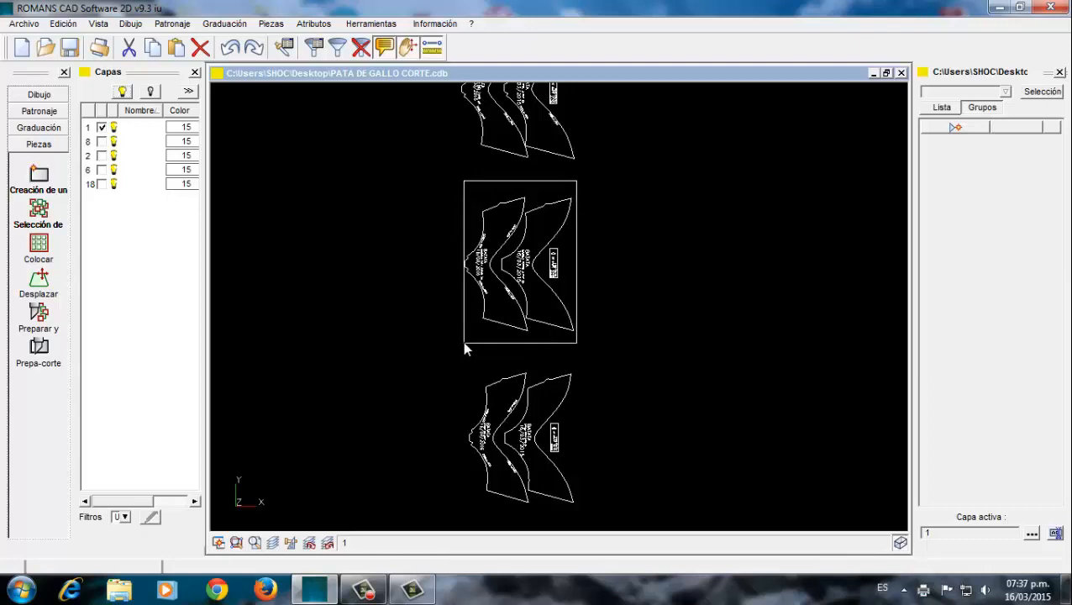
click(462, 341)
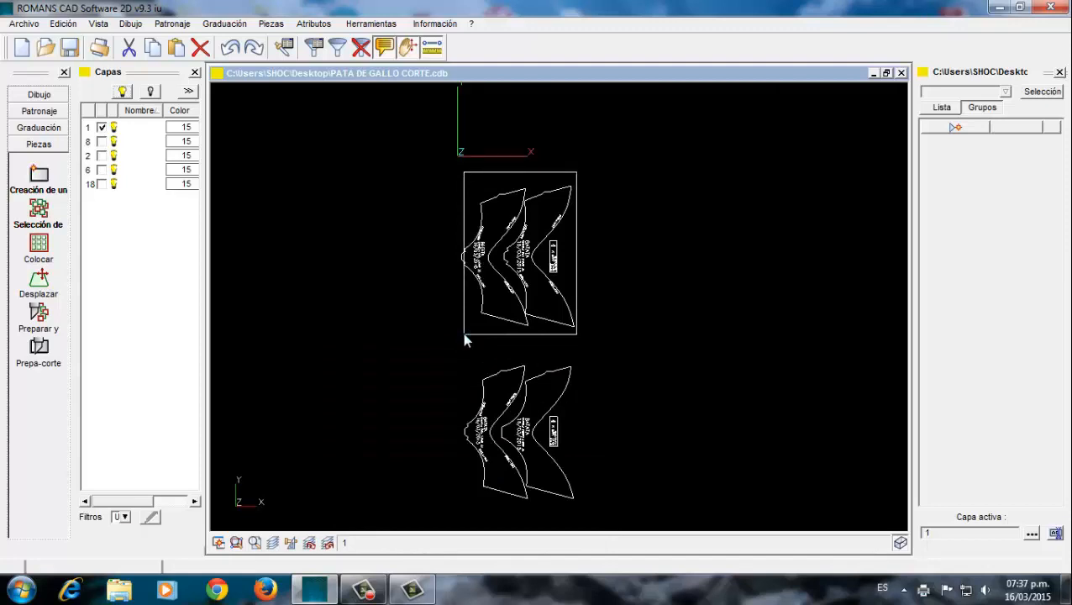
click(463, 339)
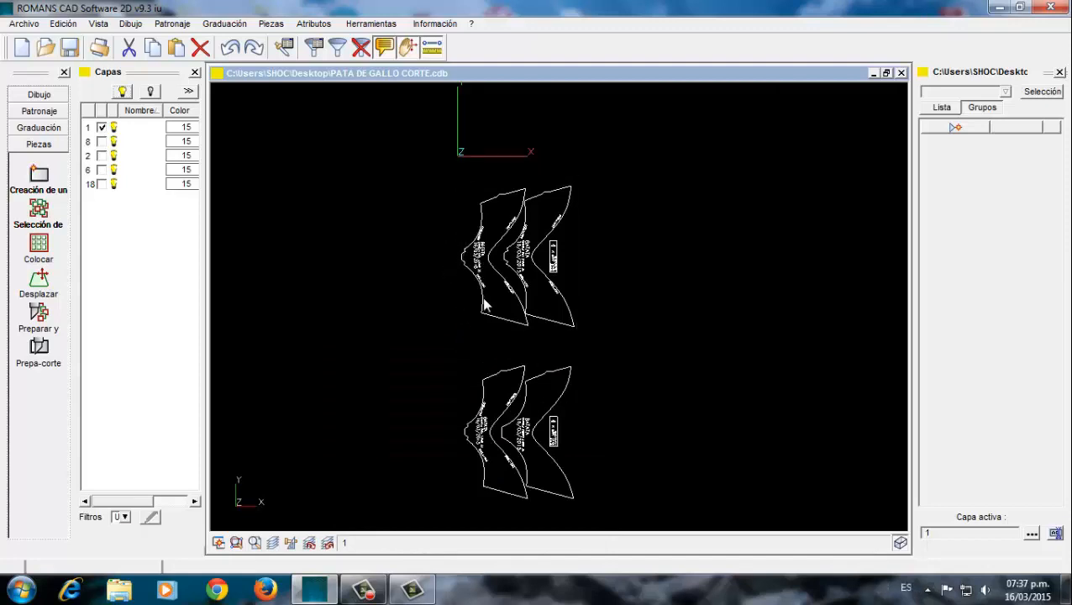
Dismiss the printer status message and move the left piece of the uppermost set well away from its neighbour
click(493, 261)
scroll(500, 229, up, 1)
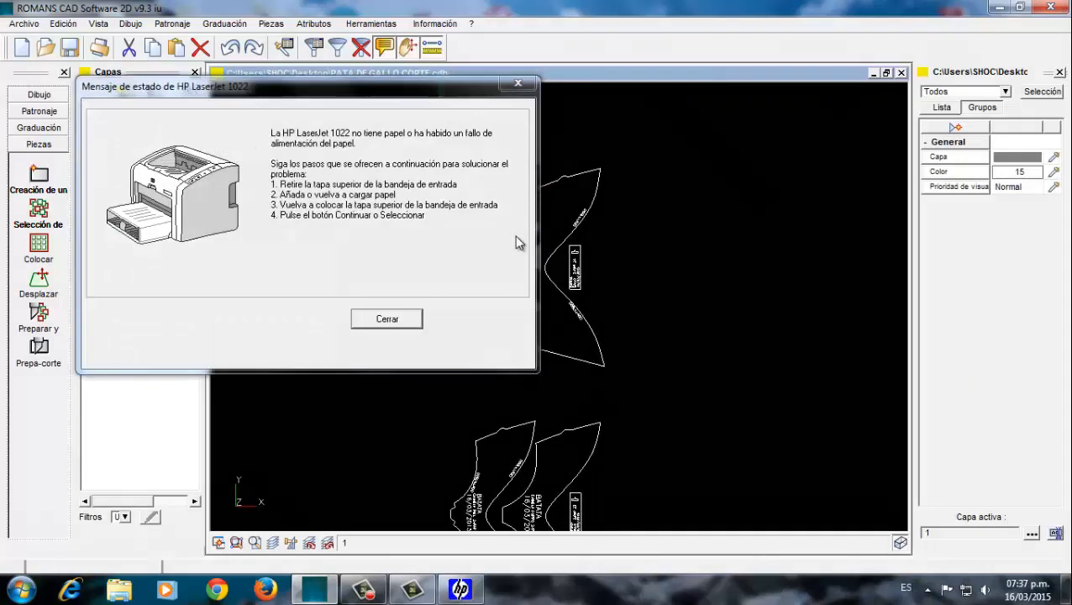
click(518, 86)
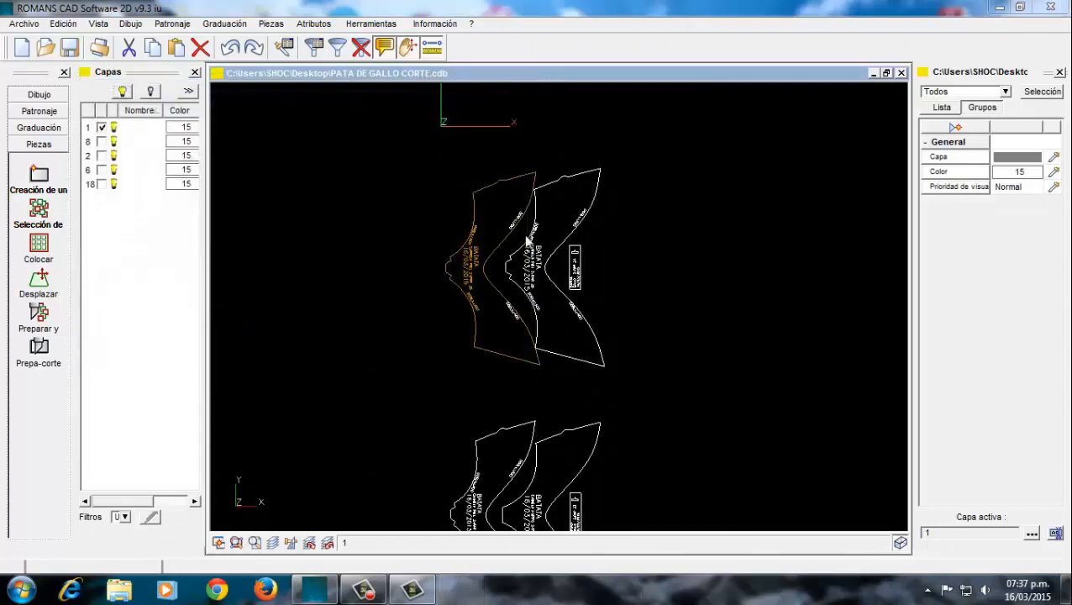
right_click(485, 296)
click(514, 339)
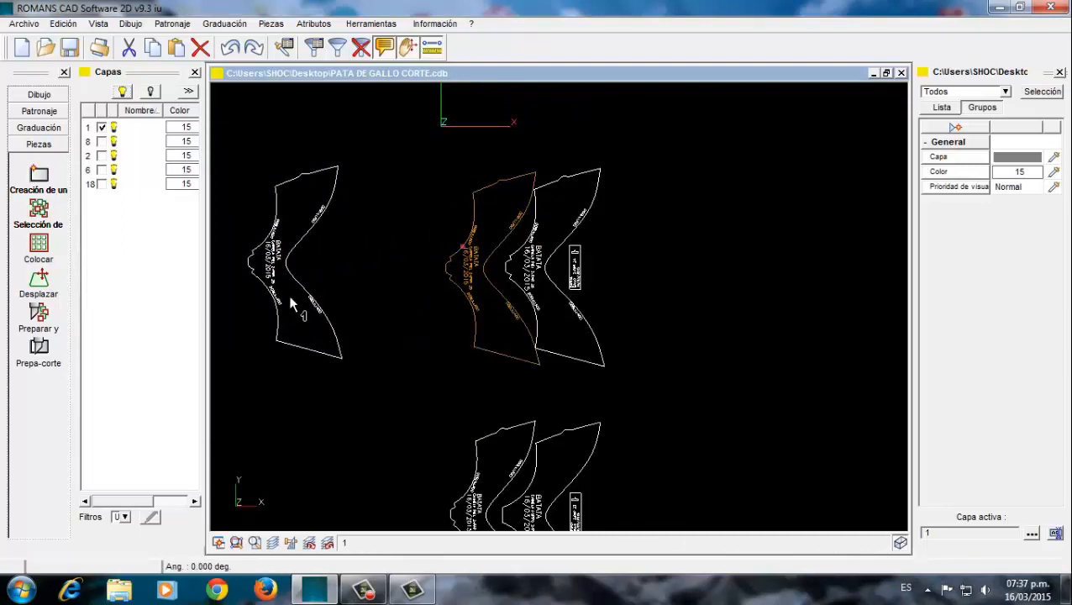
click(288, 295)
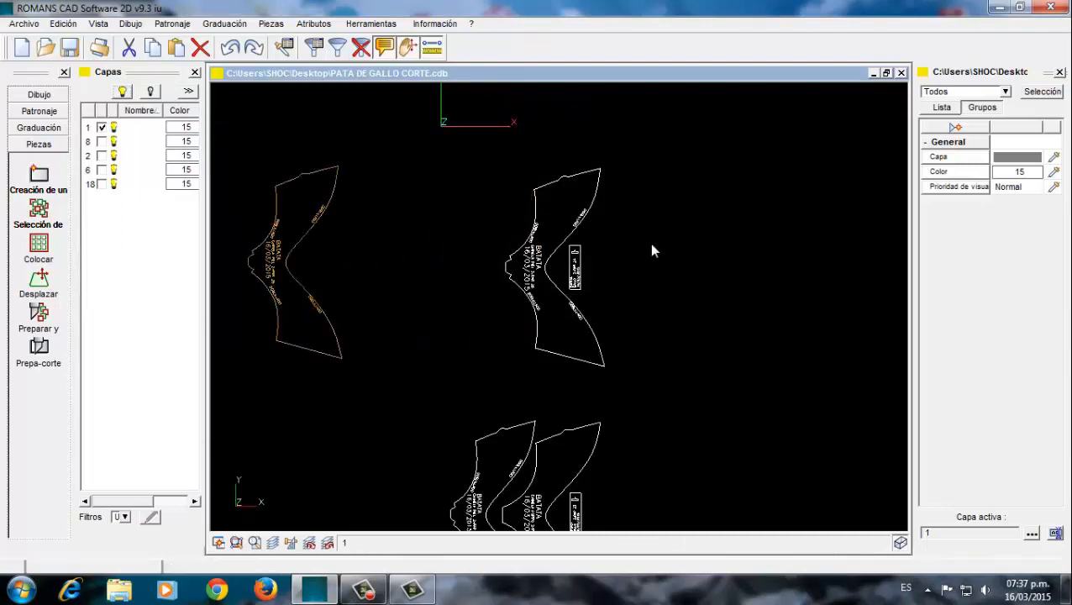
Print the two separated pieces of the uppermost set individually, placing the print frame around each piece in turn
scroll(649, 243, down, 3)
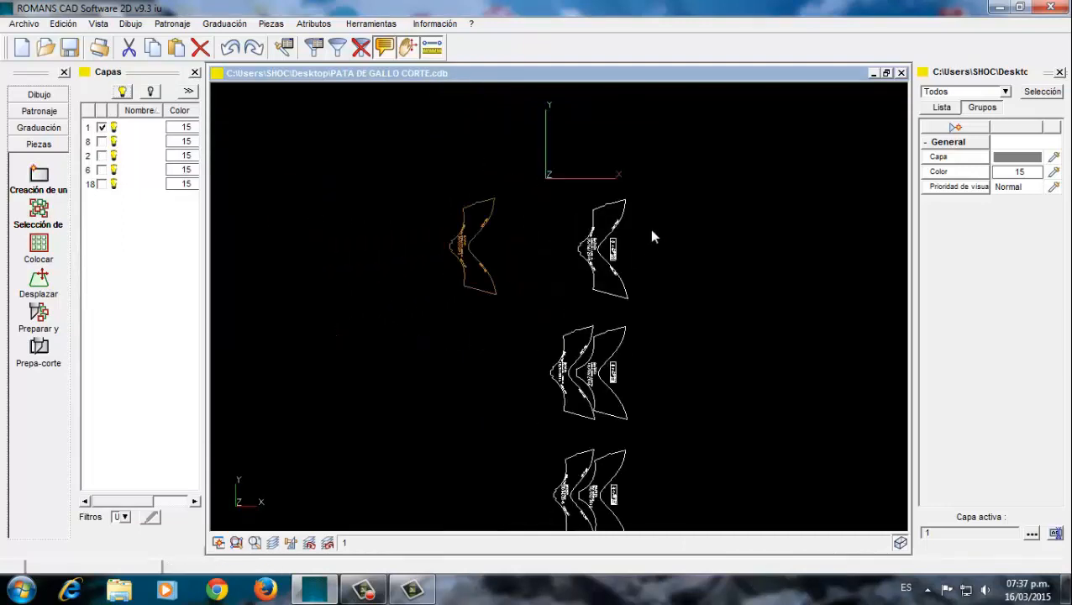
click(561, 254)
key(ctrl+v)
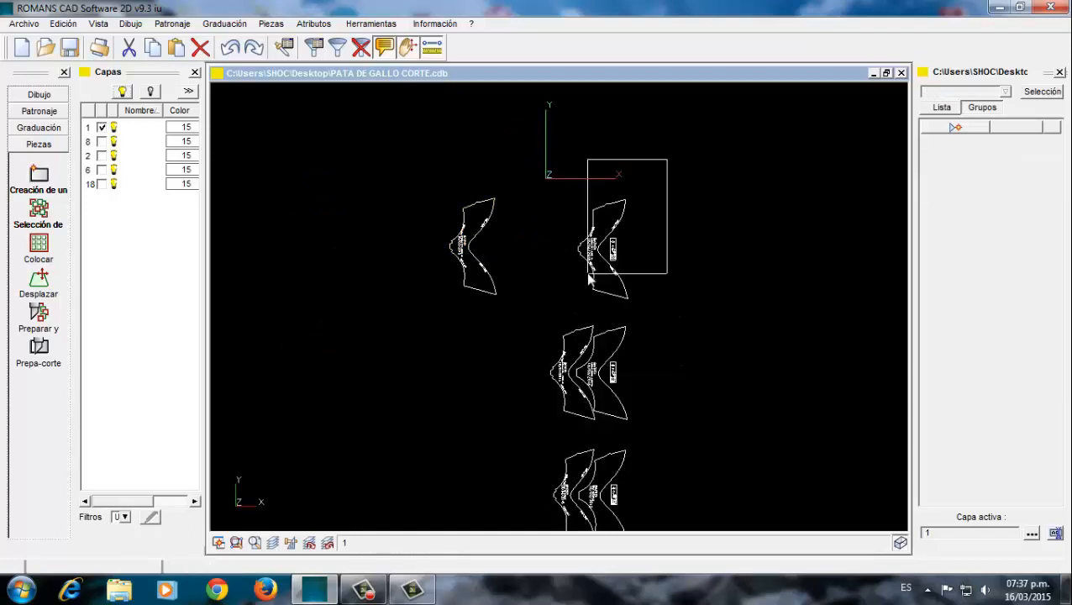
click(566, 305)
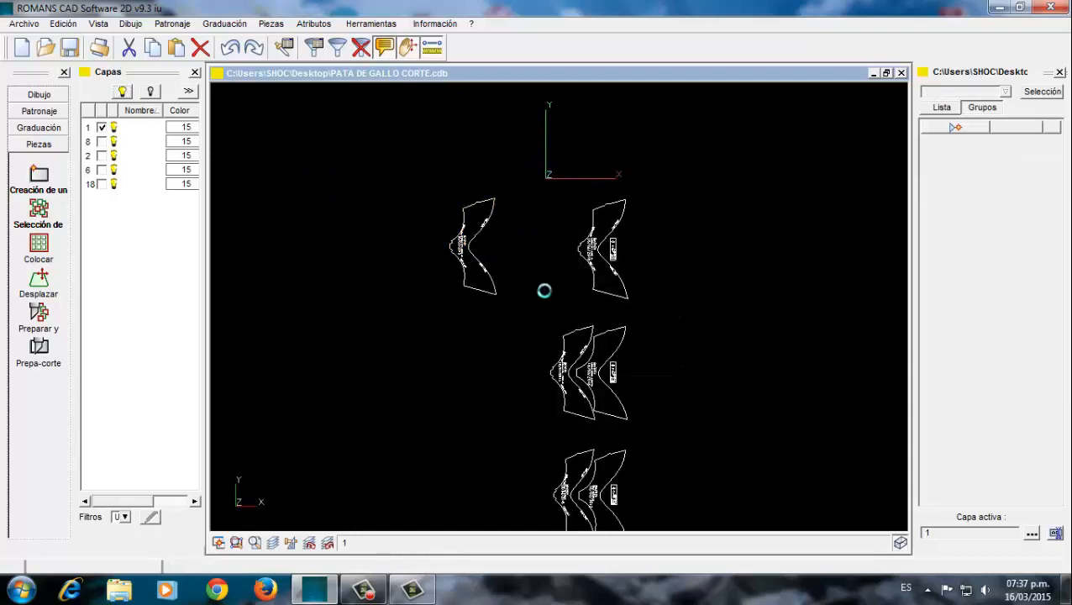
key(Escape)
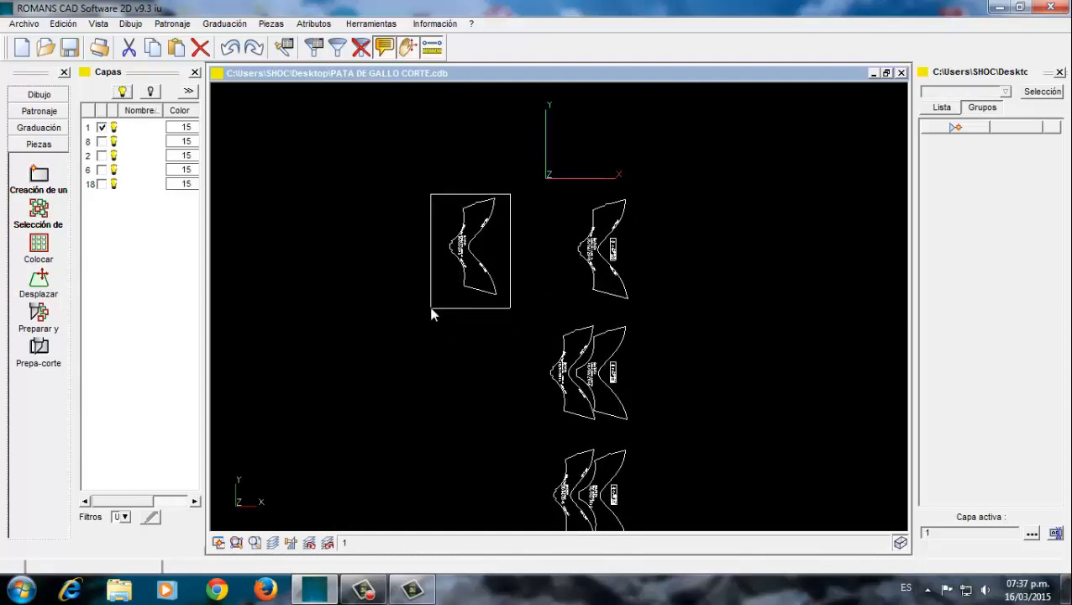
click(438, 307)
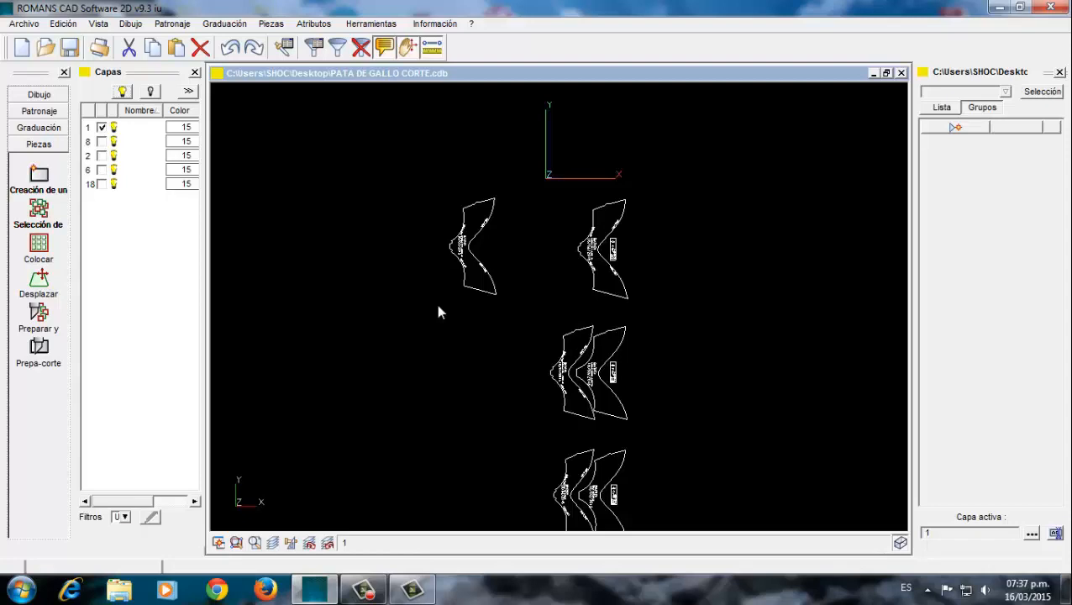
key(f)
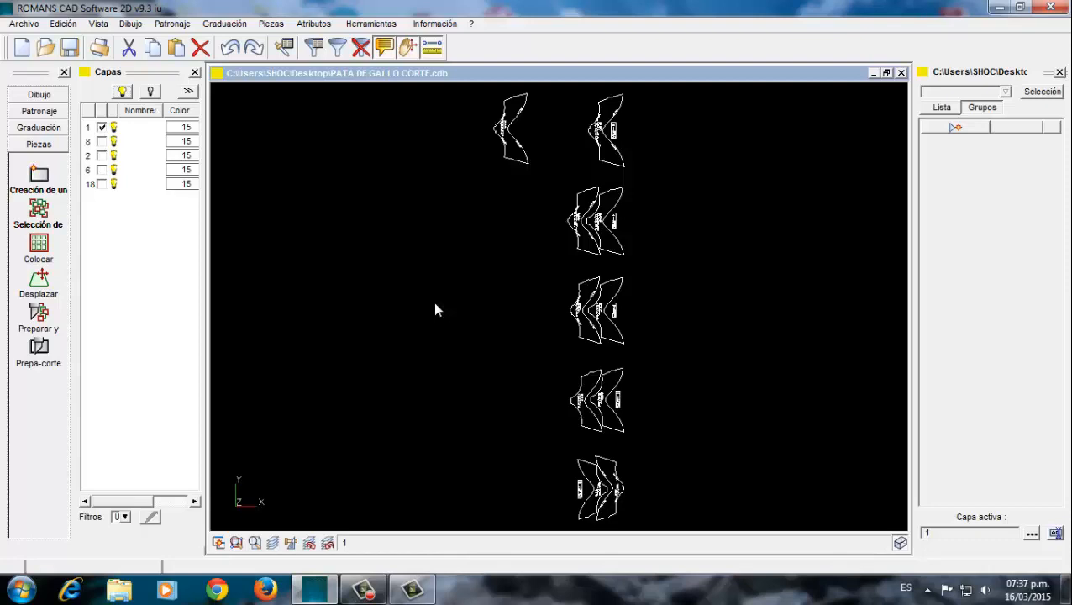
Close the current program session, relaunch RCS 2D 9.3.iu from the desktop and create a blank drawing in a maximized window
key(F11)
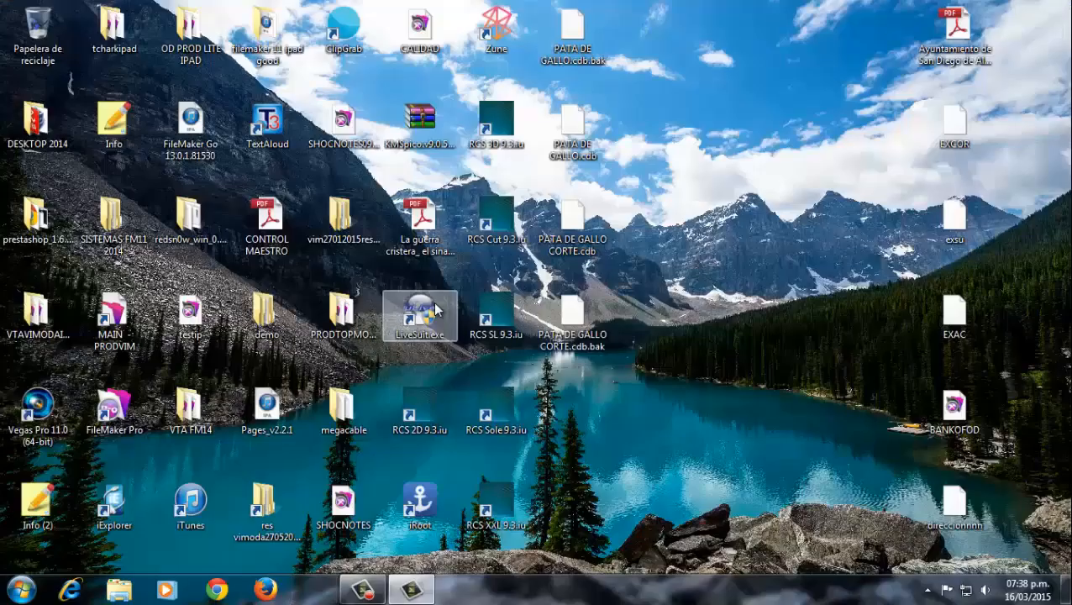
double_click(402, 414)
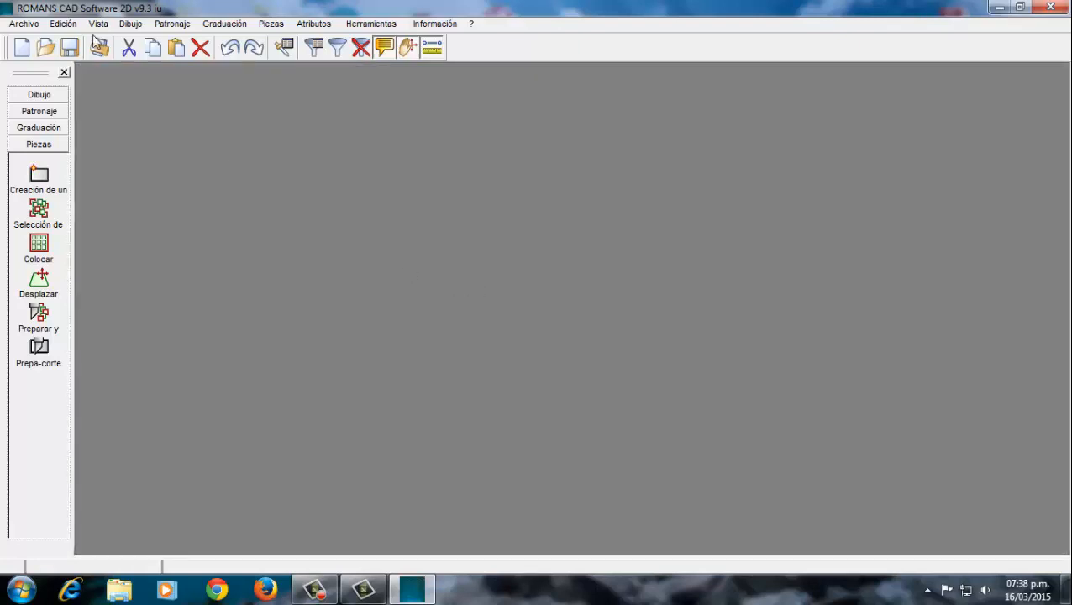
click(22, 47)
click(54, 256)
drag(179, 106, 1065, 522)
drag(624, 107, 623, 117)
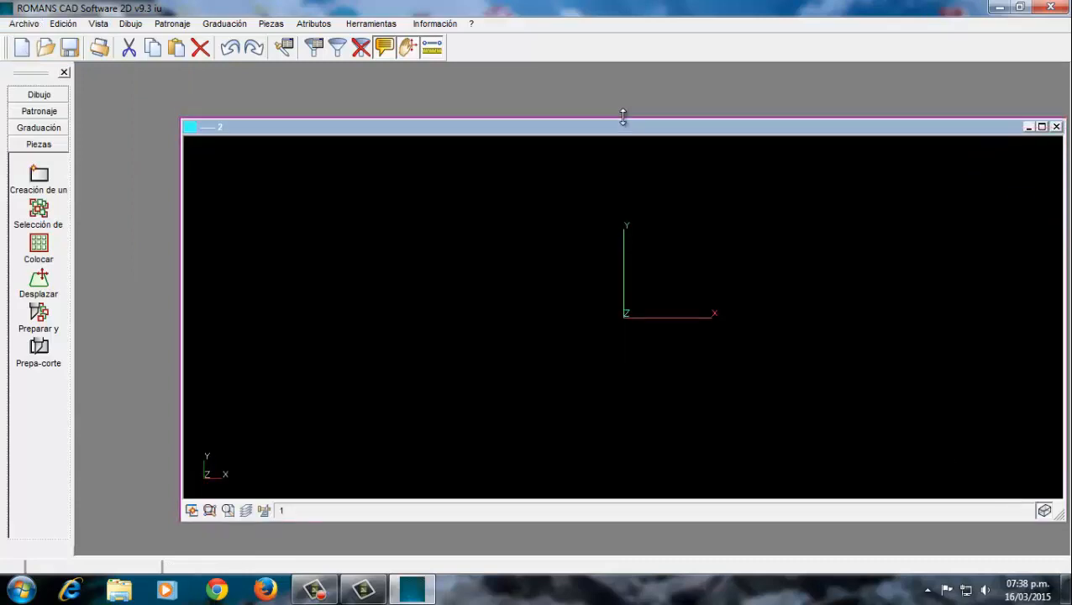
double_click(607, 127)
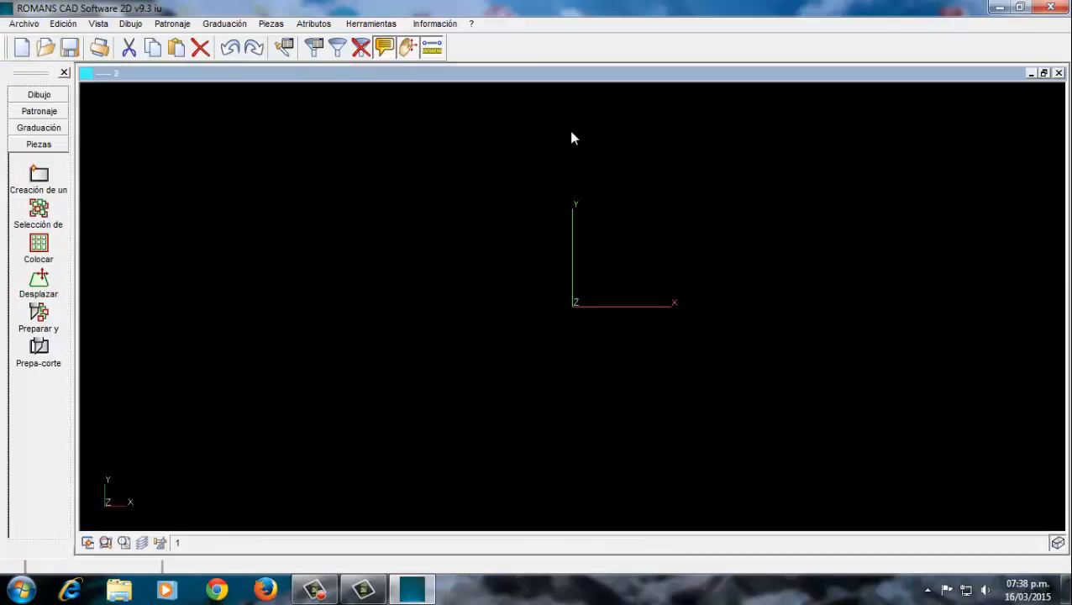
Draw a looping freehand curve through four points around the origin of the blank drawing and finish it
click(39, 94)
click(49, 277)
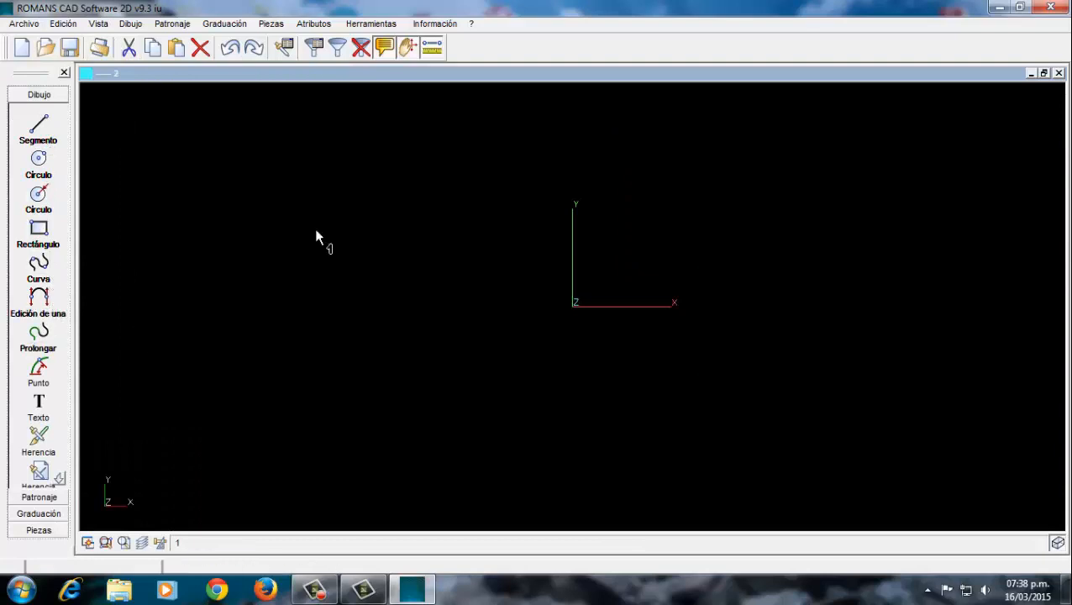
click(293, 171)
click(659, 342)
click(257, 420)
click(578, 202)
scroll(588, 193, down, 2)
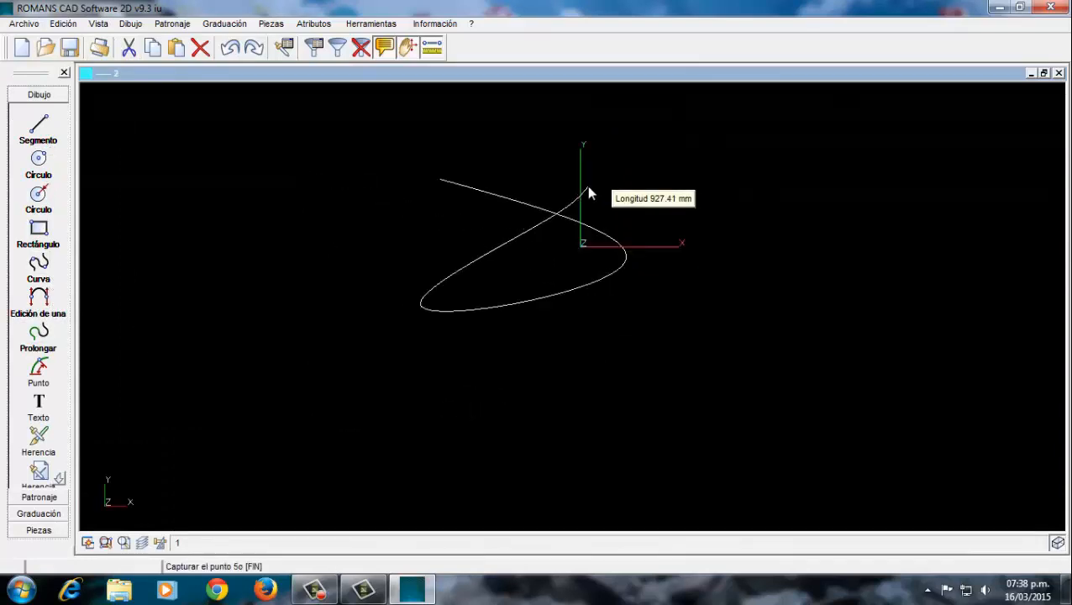
key(End)
key(Escape)
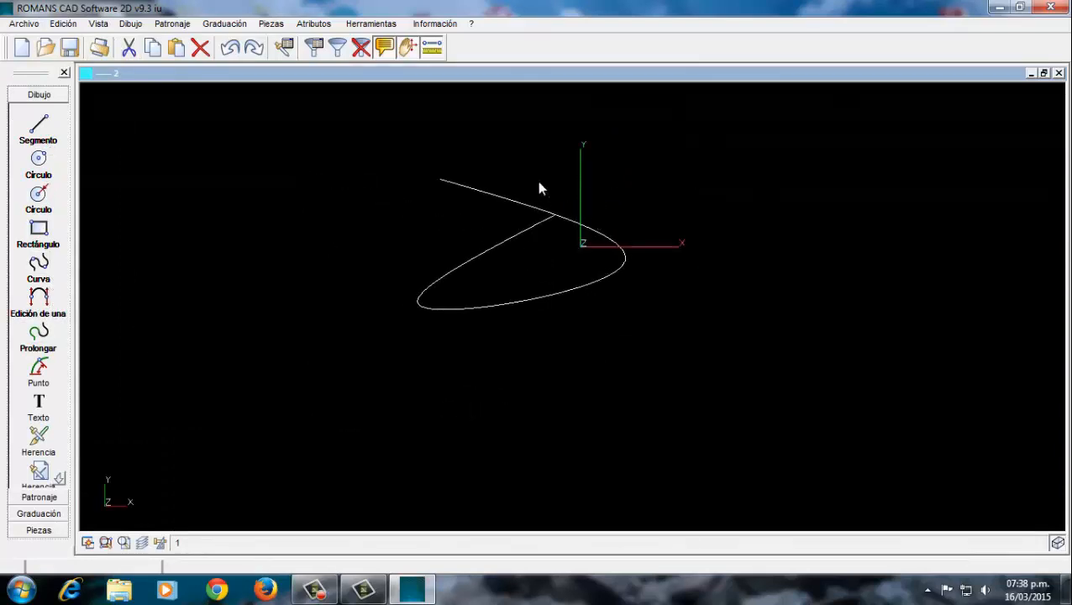
Delete the looping curve and close the drawing without saving the changes
click(606, 257)
key(Delete)
key(ctrl+n)
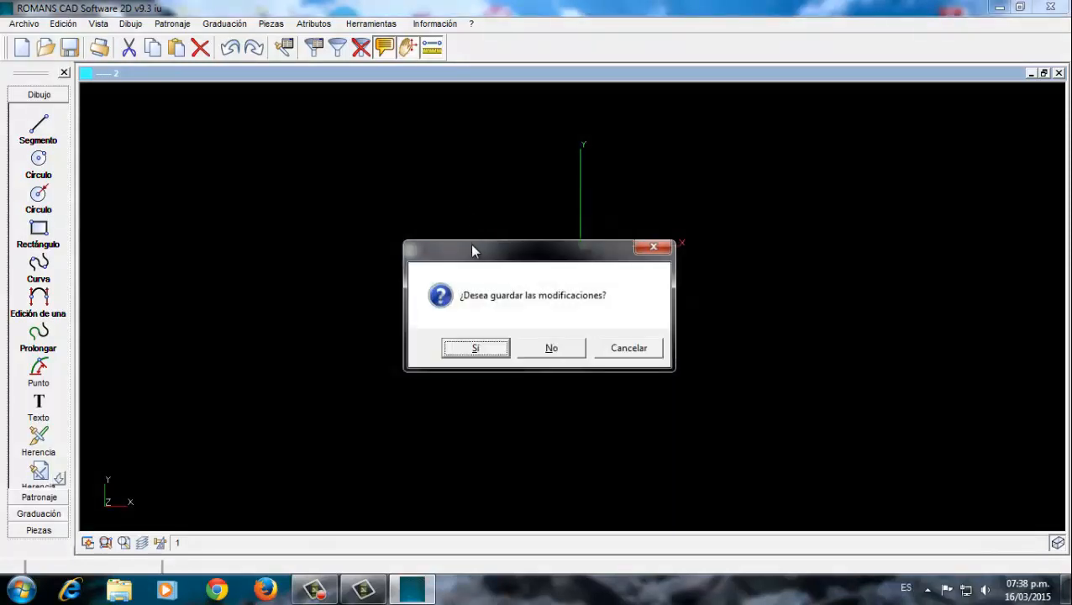
click(565, 349)
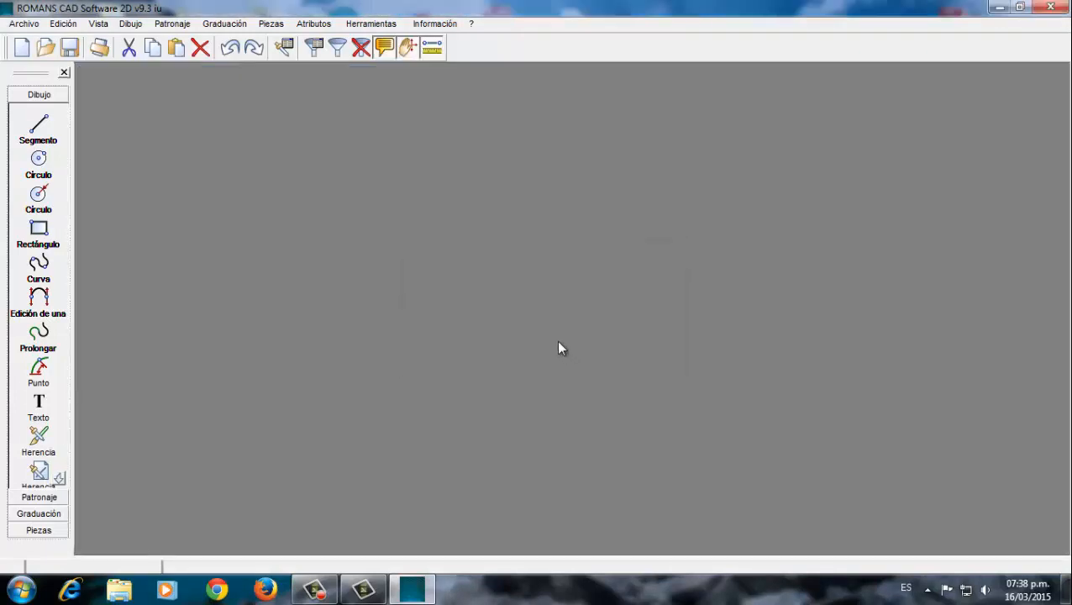
Open PATA DE GALLO.cdb from the desktop folder, look over its base pattern lines and close the drawing
click(42, 52)
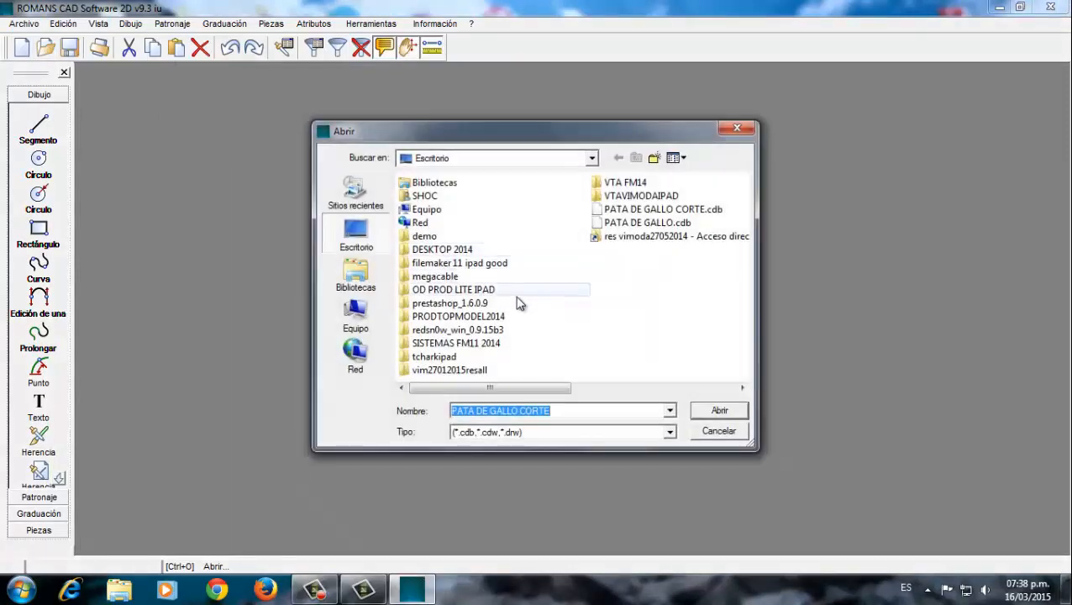
click(667, 223)
double_click(670, 223)
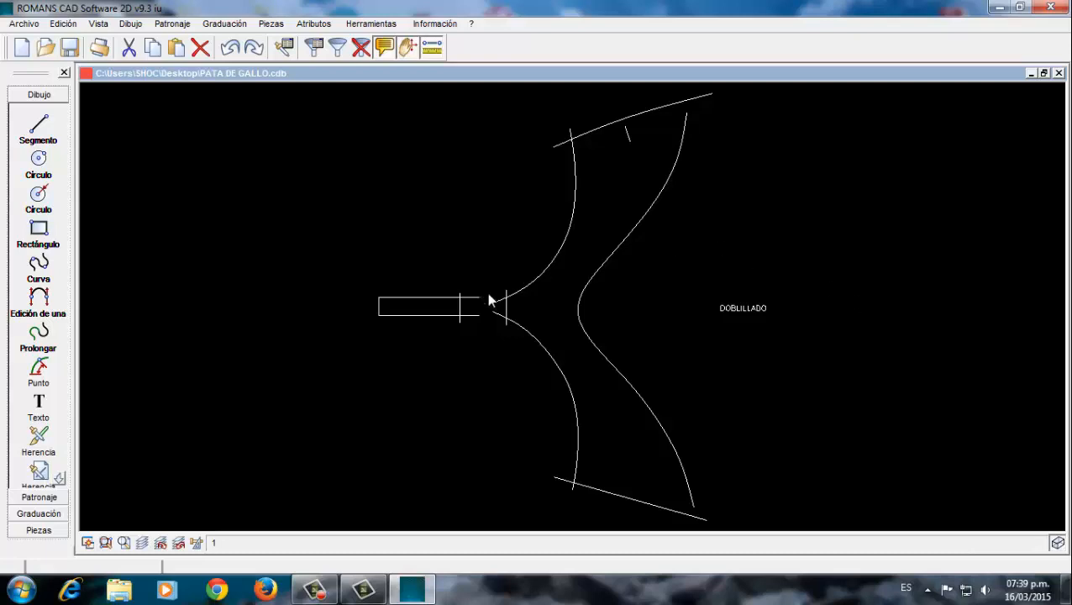
drag(484, 289, 657, 331)
drag(294, 273, 822, 339)
click(749, 267)
key(ctrl+F4)
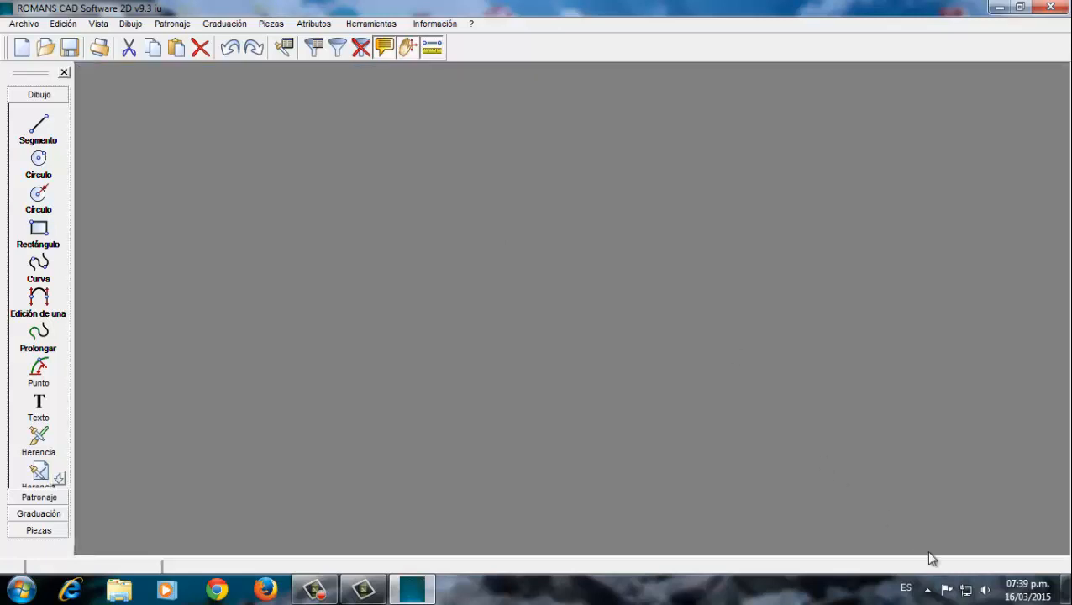
click(316, 589)
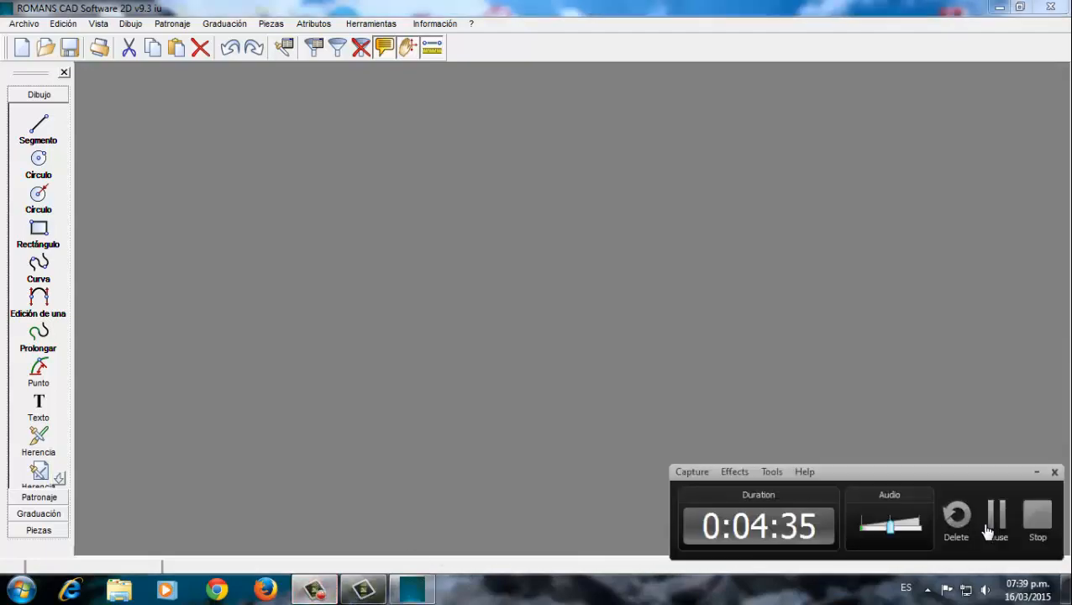